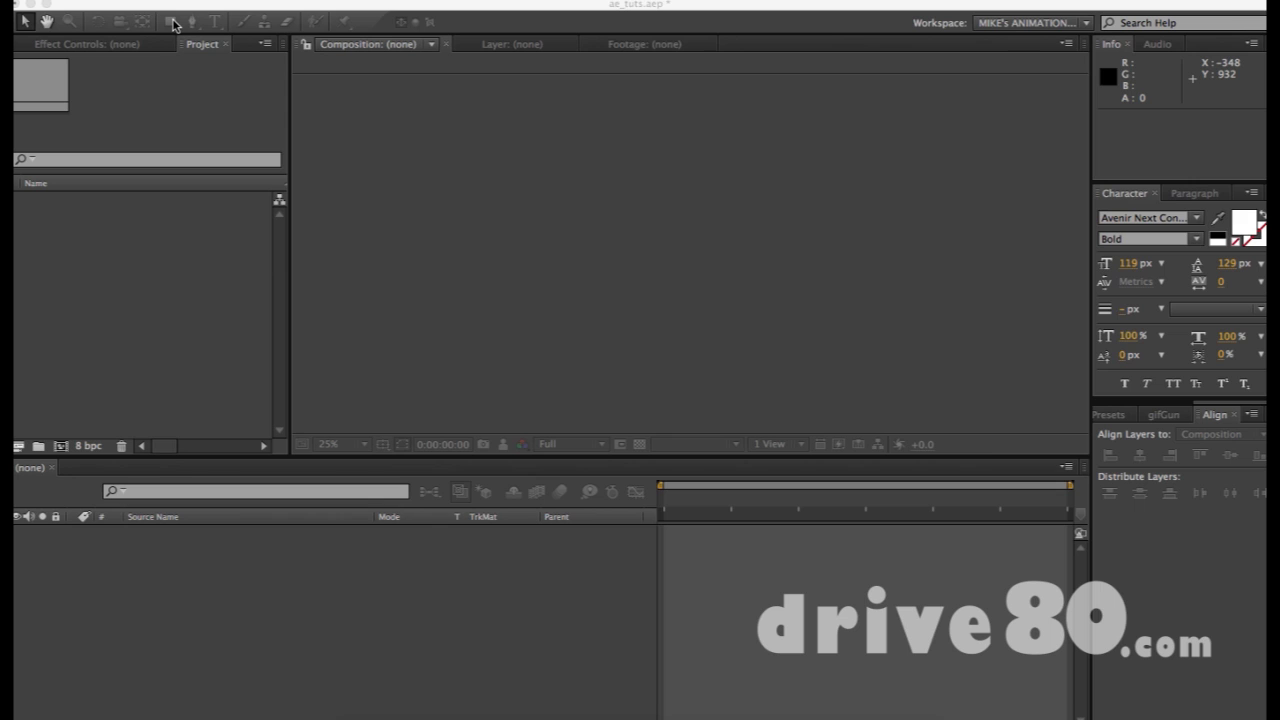
{"action": "left_click", "coordinate": [123, 337]}
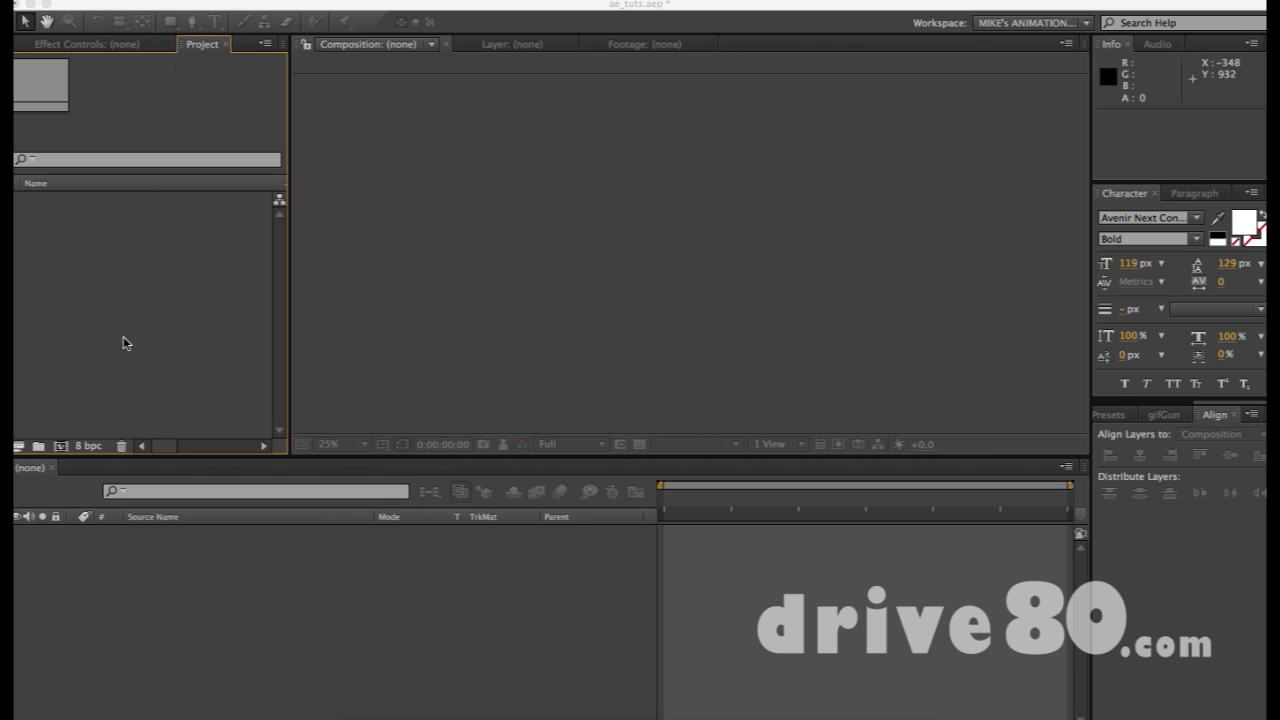
{"action": "key", "text": "super+n"}
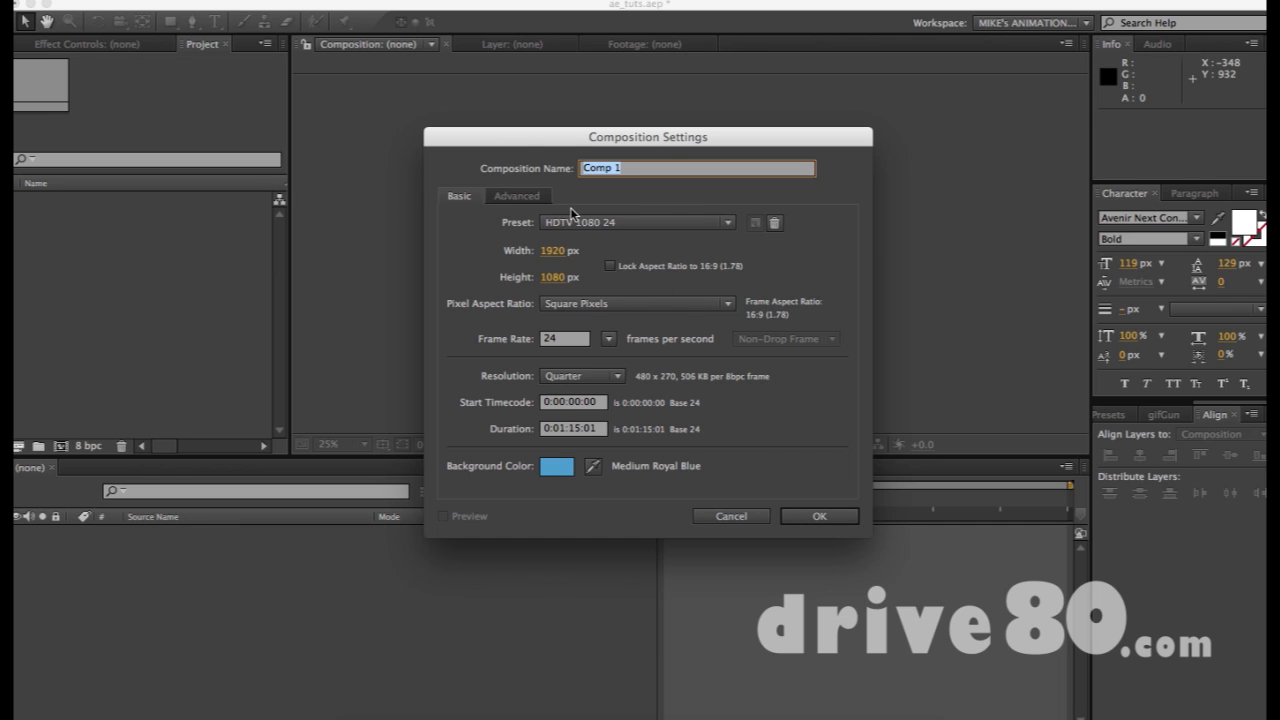
{"action": "left_click", "coordinate": [819, 516]}
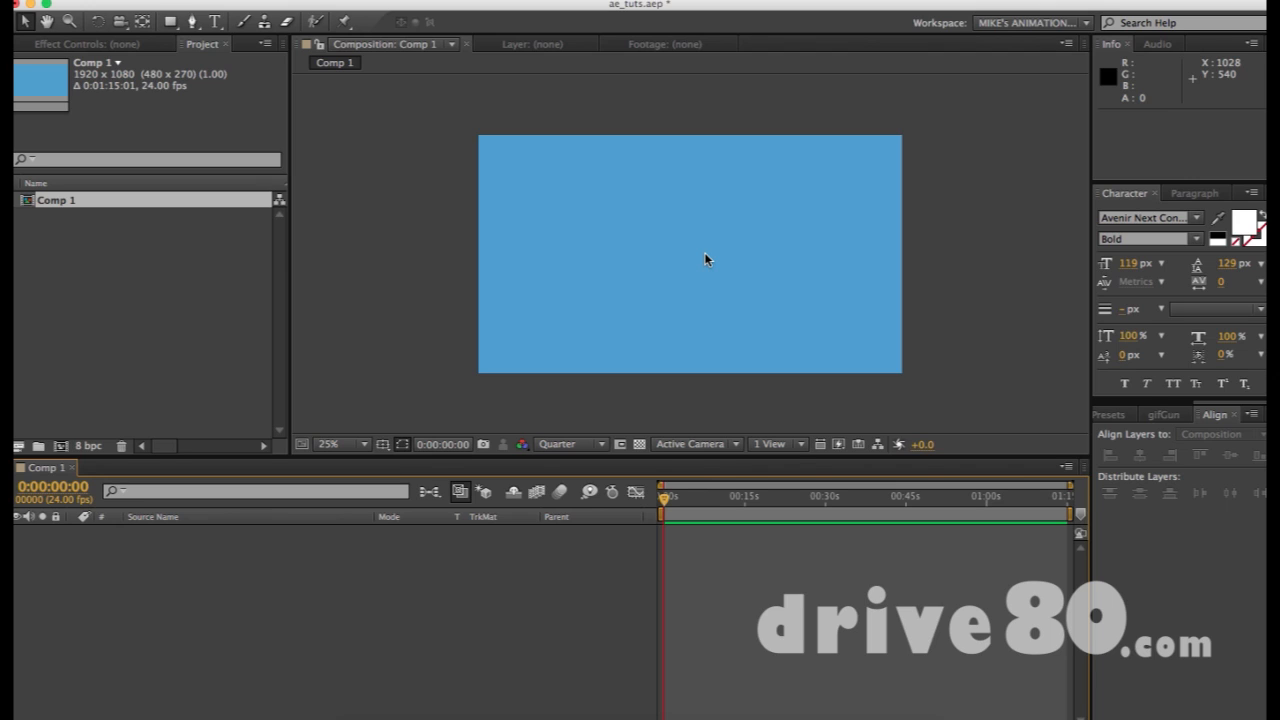
{"action": "left_click", "coordinate": [172, 24]}
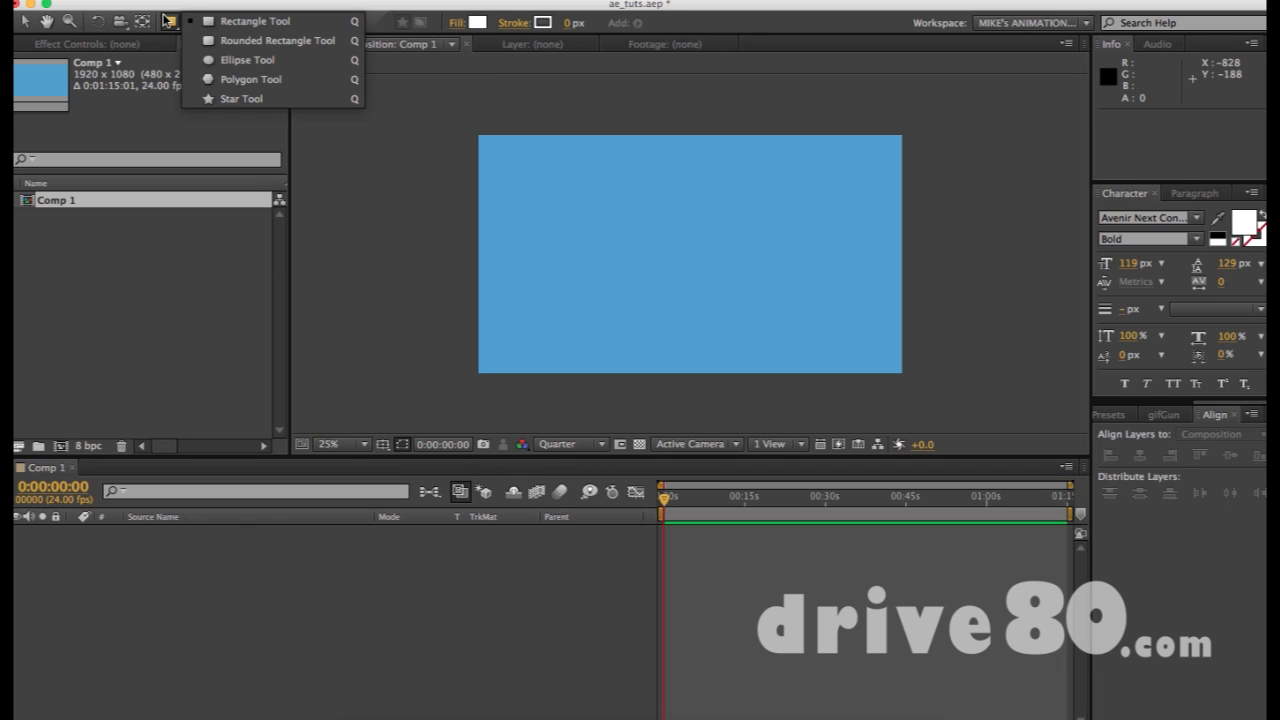
{"action": "left_click", "coordinate": [171, 24]}
{"action": "left_click", "coordinate": [240, 60]}
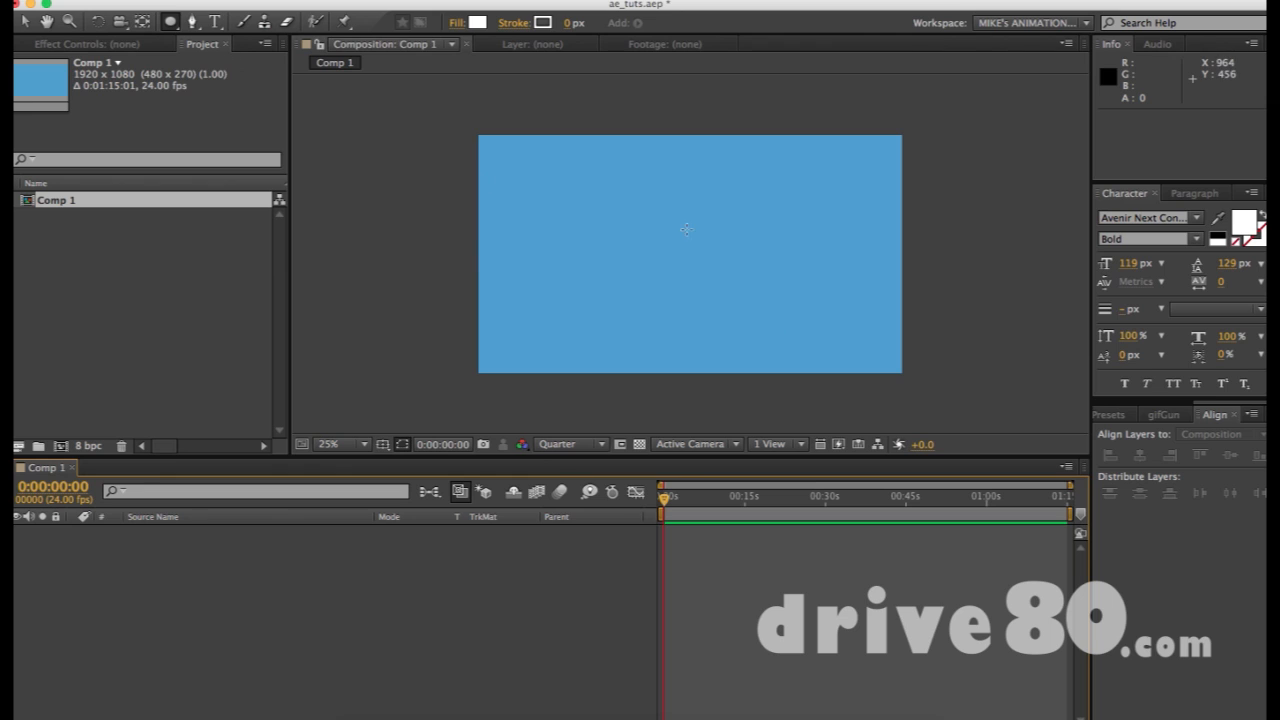
{"action": "left_click_drag", "start_coordinate": [631, 202], "coordinate": [751, 320]}
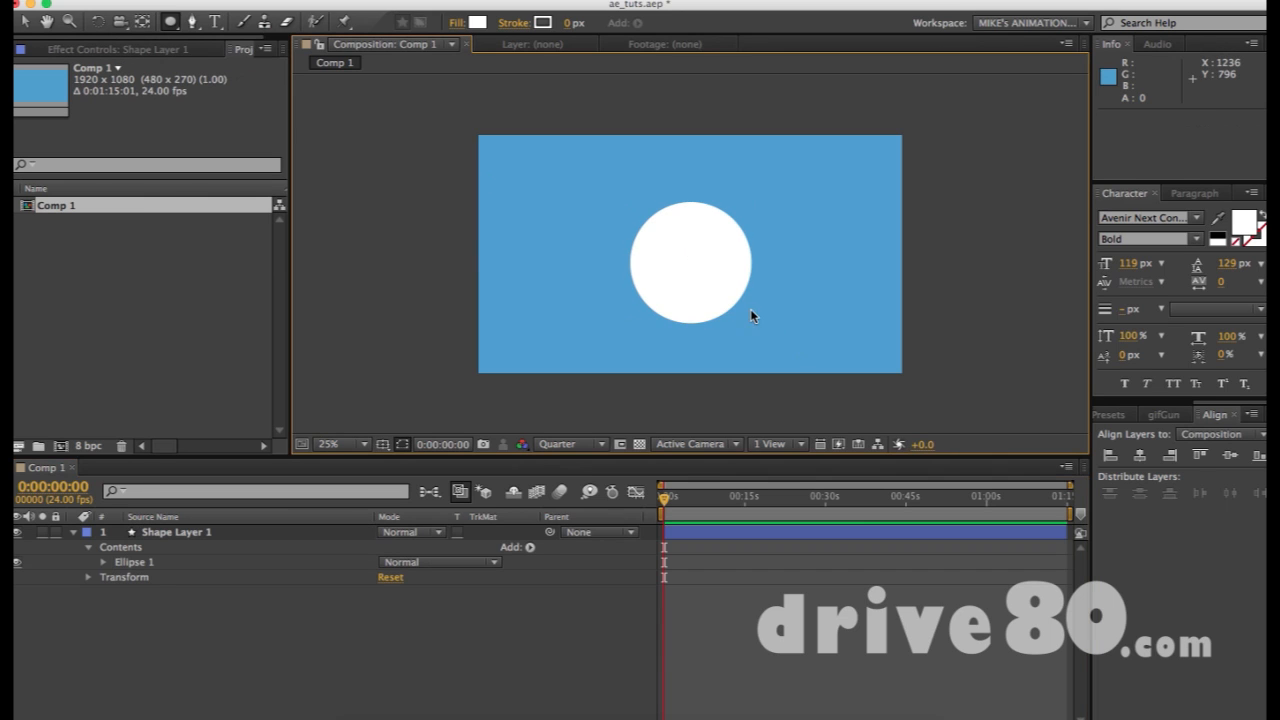
{"action": "key", "text": "v"}
{"action": "left_click", "coordinate": [695, 285]}
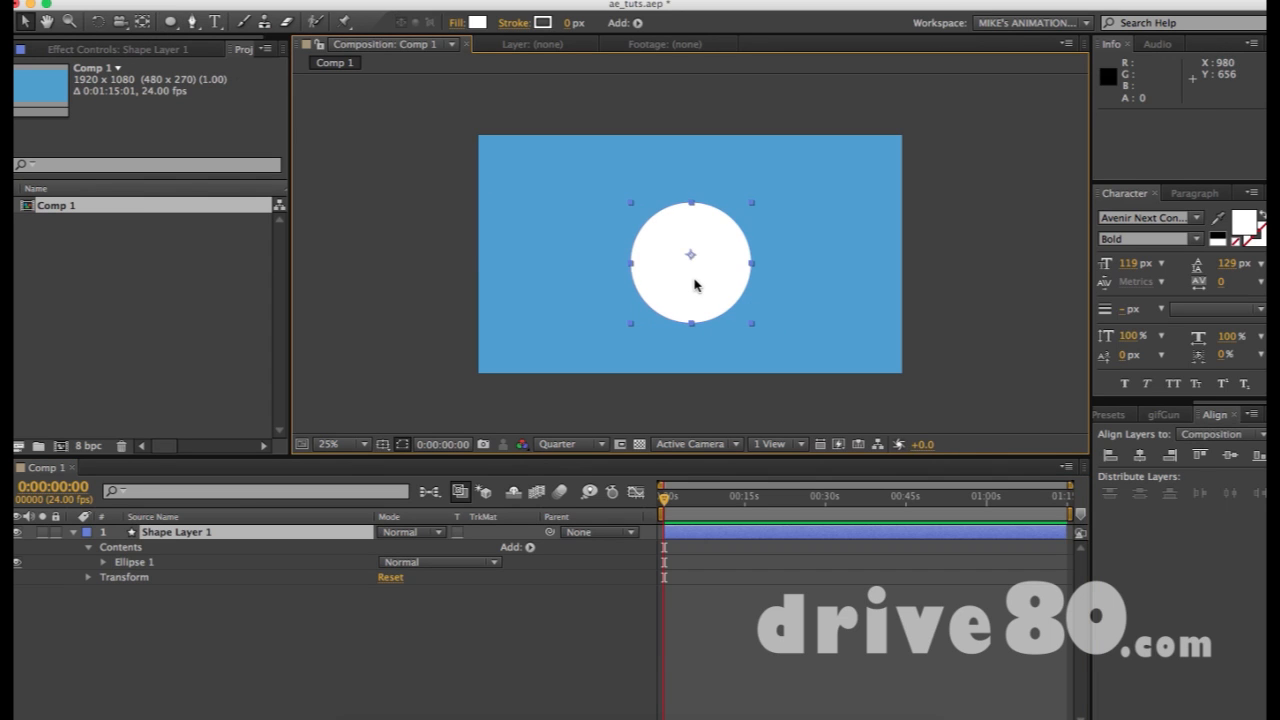
{"action": "key", "text": "Delete"}
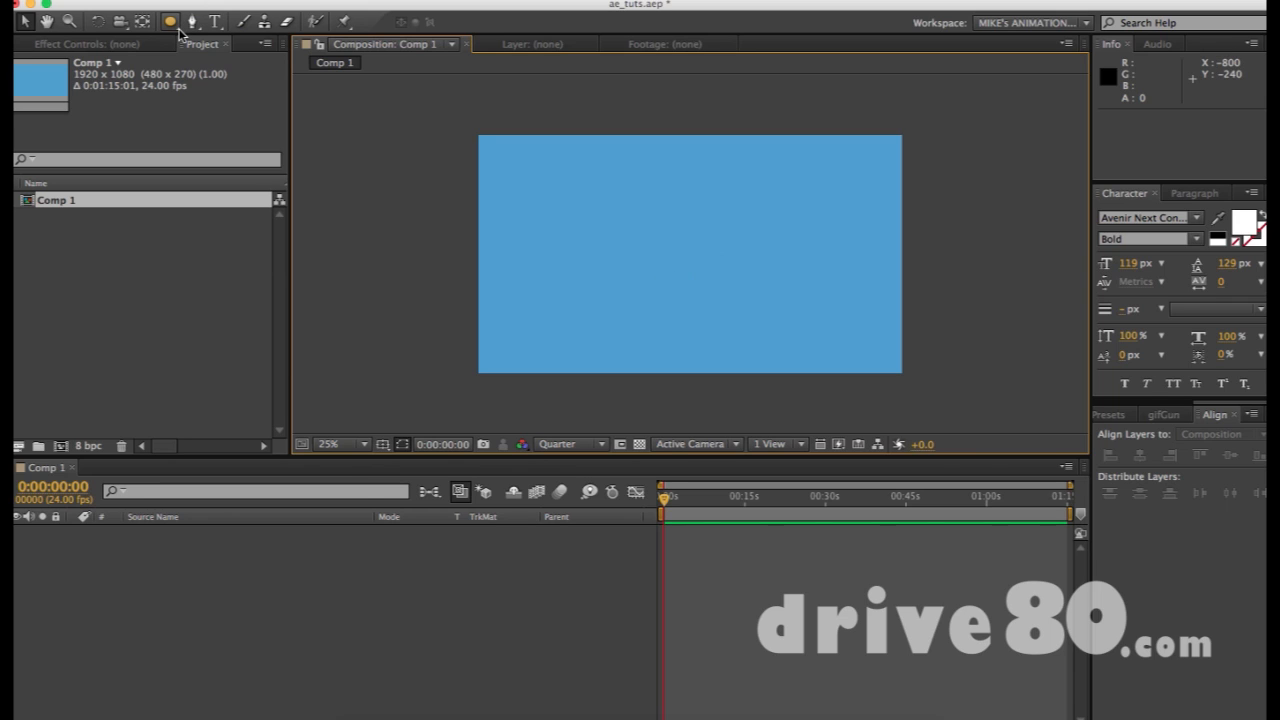
{"action": "key", "text": "q"}
{"action": "key", "text": "q"}
{"action": "key", "text": "q"}
{"action": "key", "text": "q"}
{"action": "key", "text": "q"}
{"action": "key", "text": "q"}
{"action": "key", "text": "q"}
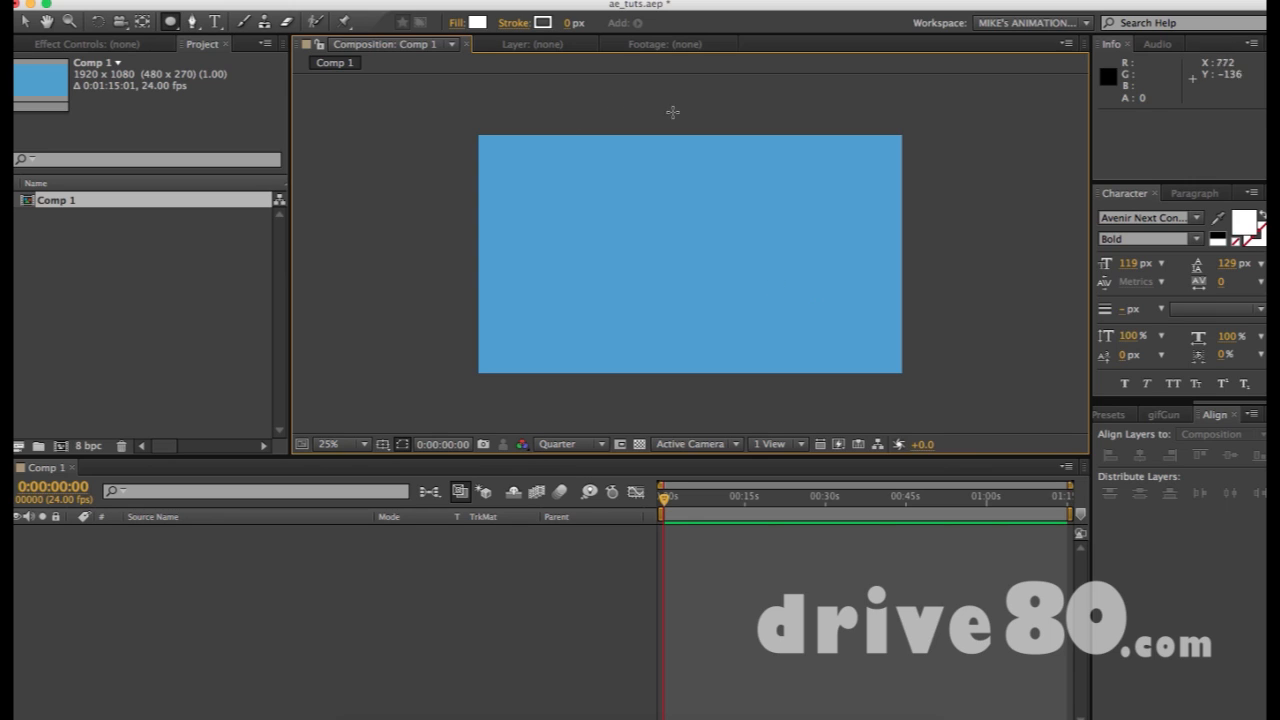
Draw a white circle just above the composition centre with the Ellipse tool
{"action": "left_click_drag", "start_coordinate": [621, 178], "coordinate": [741, 298]}
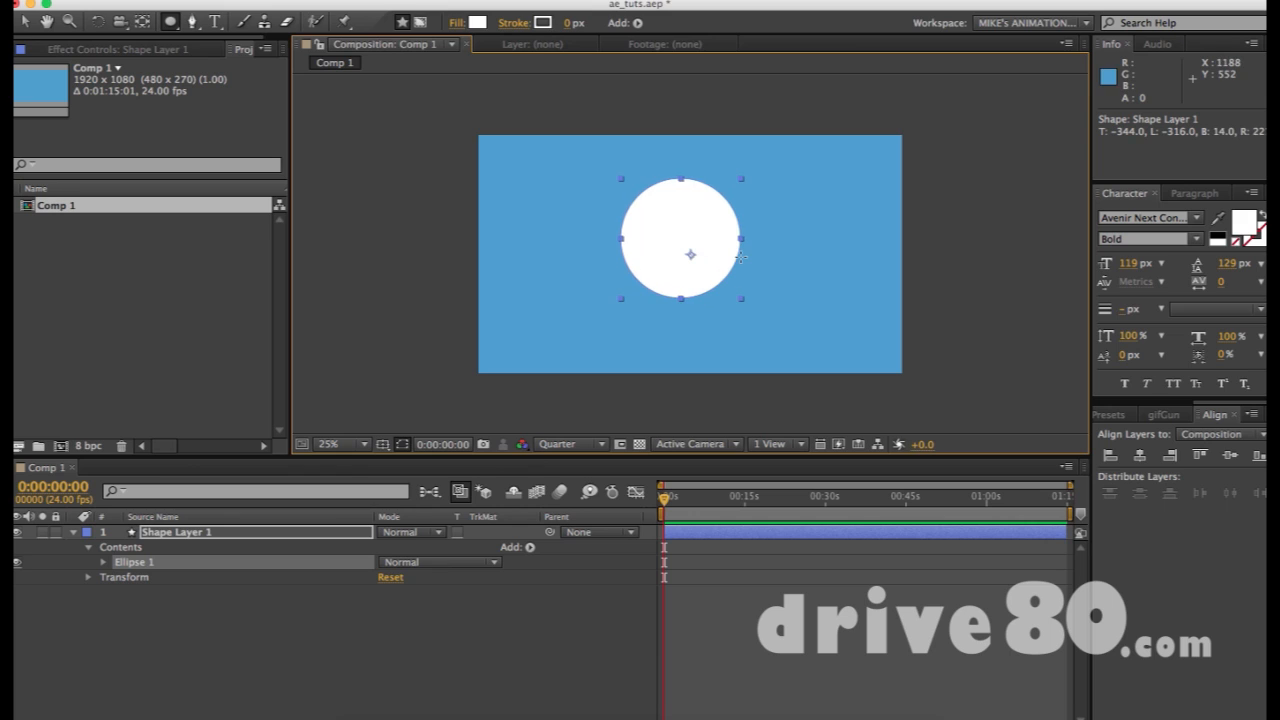
Centre Shape Layer 1's anchor point on the circle using the Pan Behind tool
{"action": "key", "text": "v"}
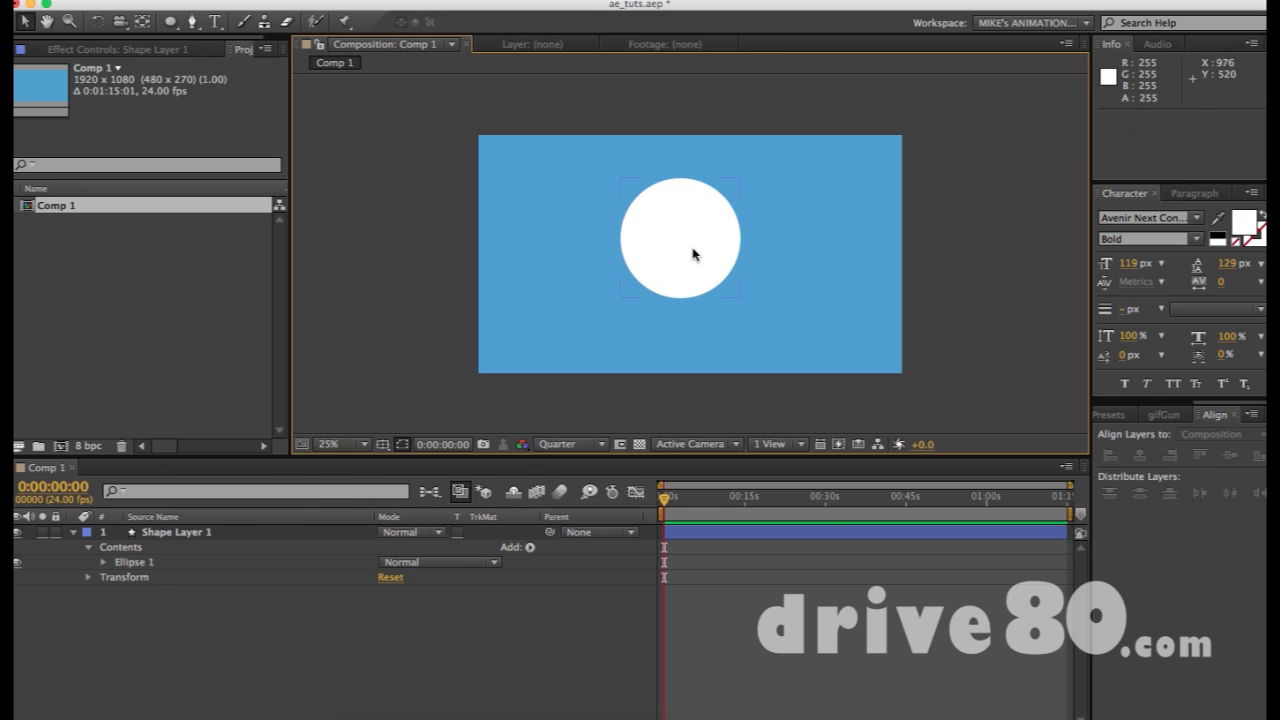
{"action": "left_click", "coordinate": [690, 251]}
{"action": "key", "text": "y"}
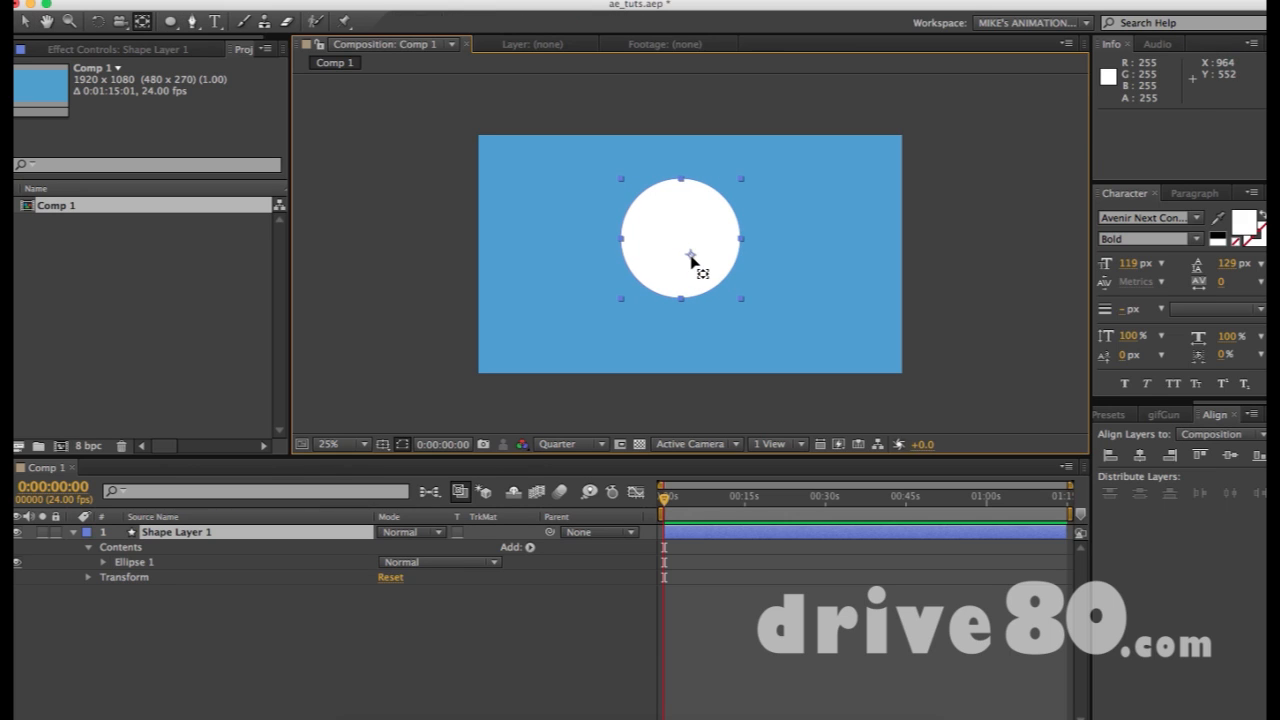
{"action": "left_click_drag", "start_coordinate": [691, 257], "coordinate": [681, 239]}
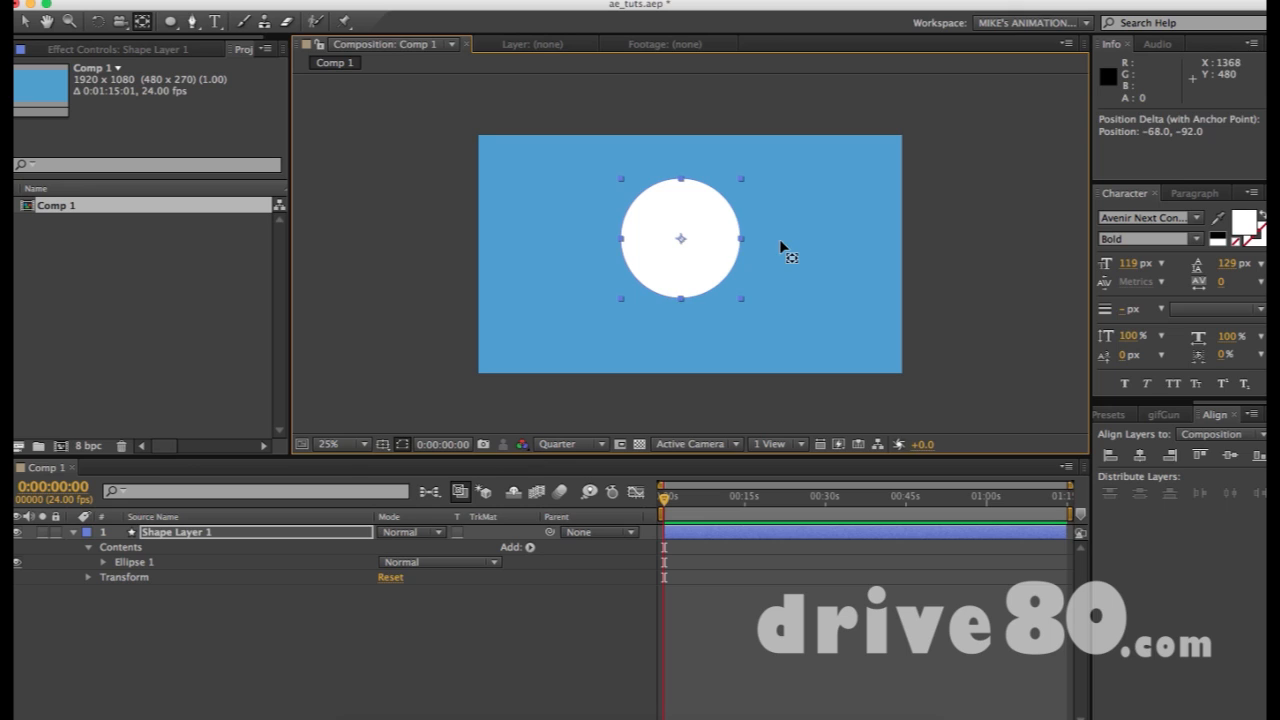
Move the circle to the upper left and draw a large white polygon into its layer
{"action": "left_click", "coordinate": [758, 237]}
{"action": "key", "text": "v"}
{"action": "left_click", "coordinate": [698, 251]}
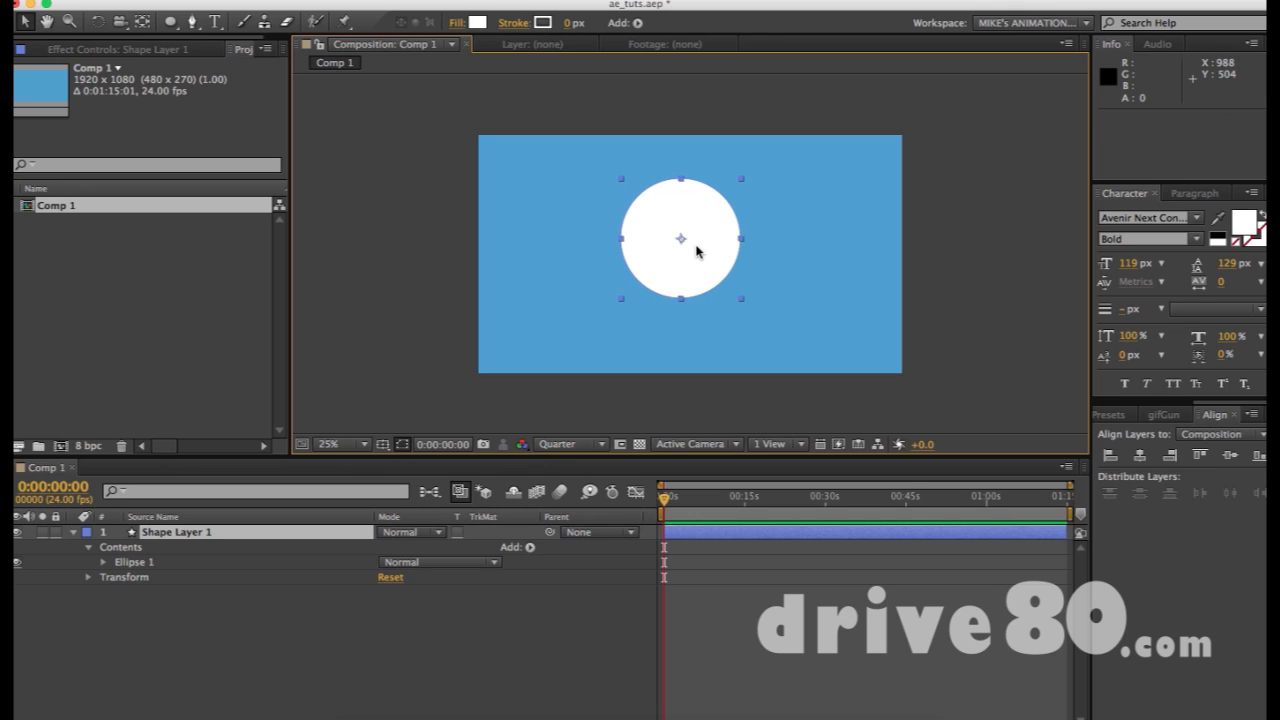
{"action": "left_click_drag", "start_coordinate": [695, 244], "coordinate": [566, 211]}
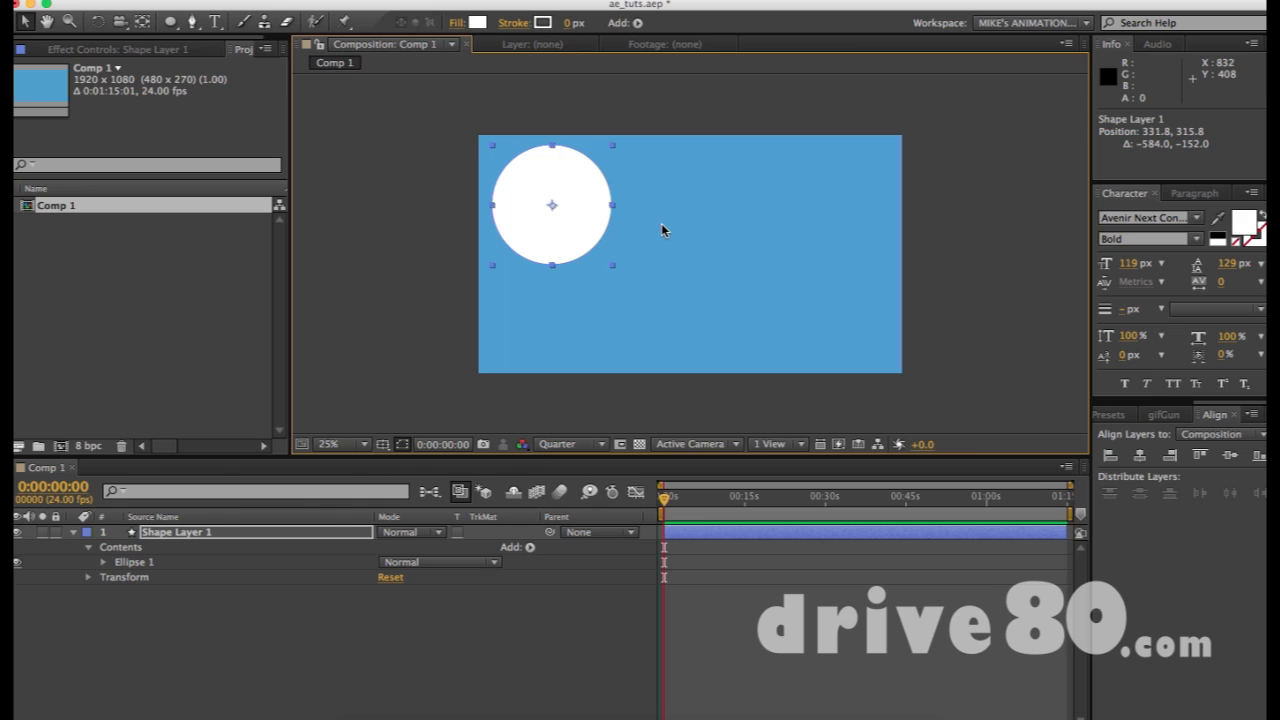
{"action": "key", "text": "q"}
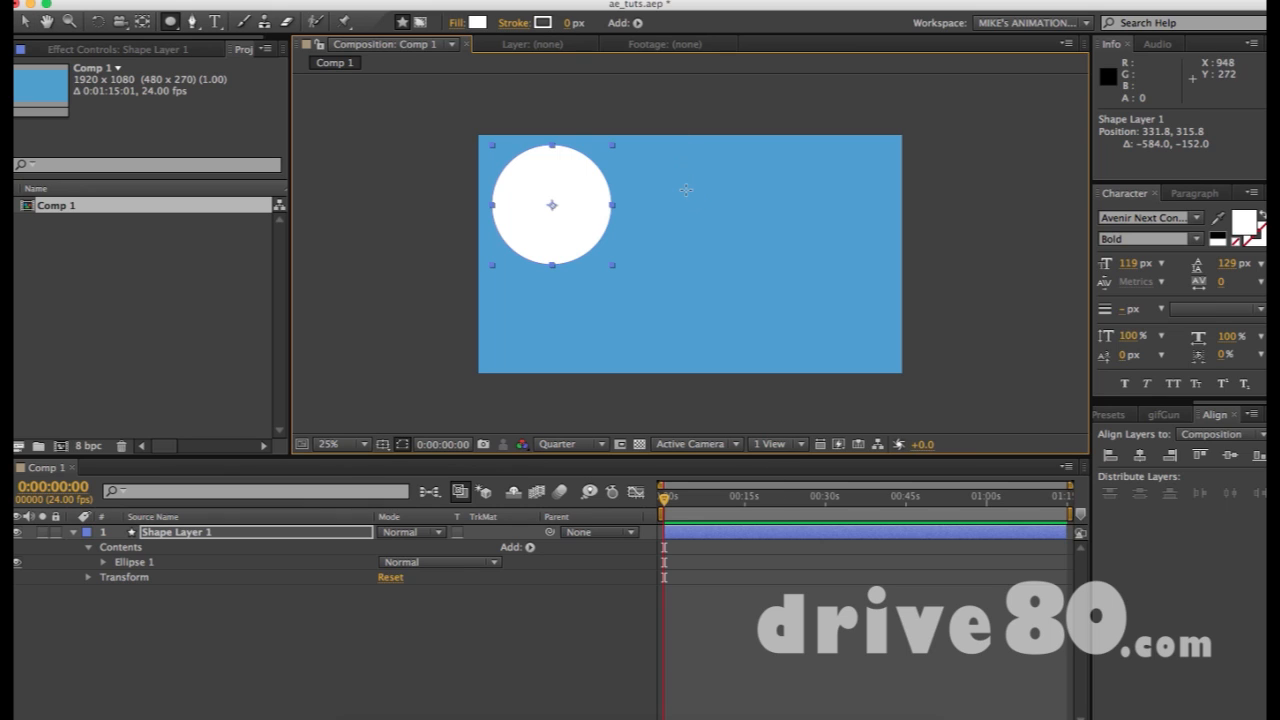
{"action": "left_click_drag", "start_coordinate": [670, 174], "coordinate": [732, 266]}
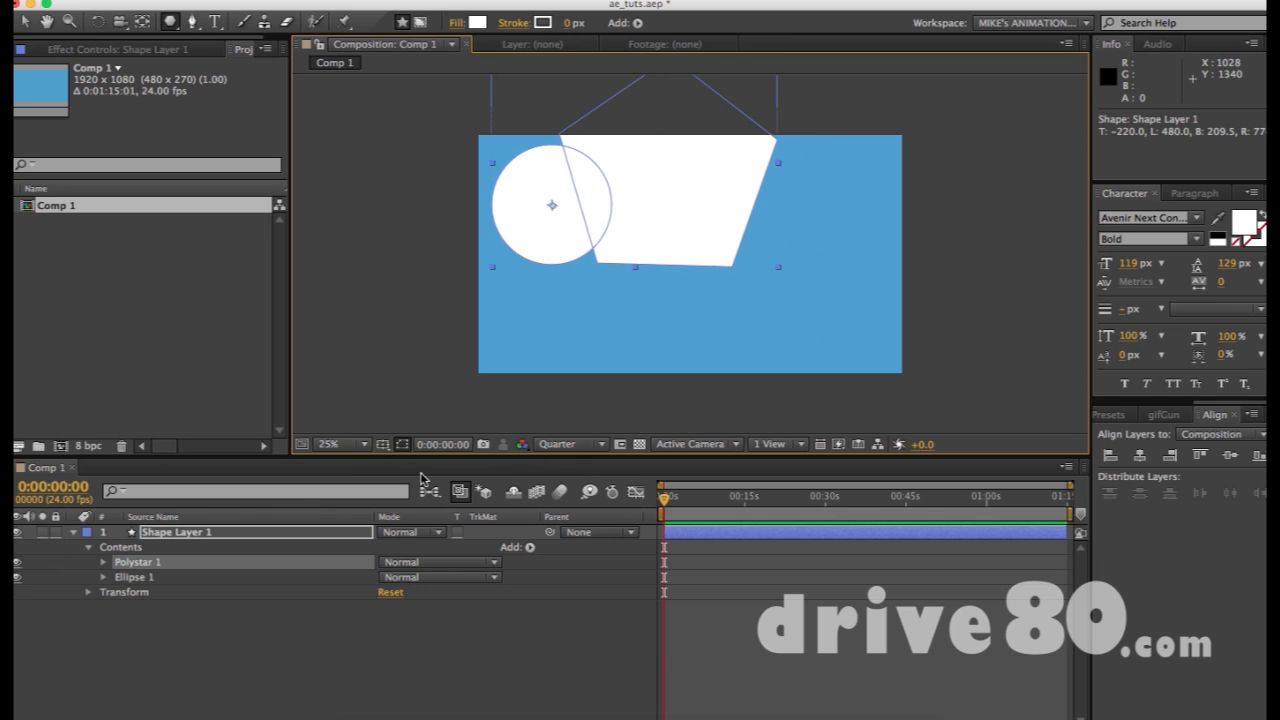
Expand Polystar 1's path, scrub its Position back to 420,0, and move the layer lower
{"action": "key", "text": "super+shift+a"}
{"action": "key", "text": "v"}
{"action": "left_click", "coordinate": [668, 233]}
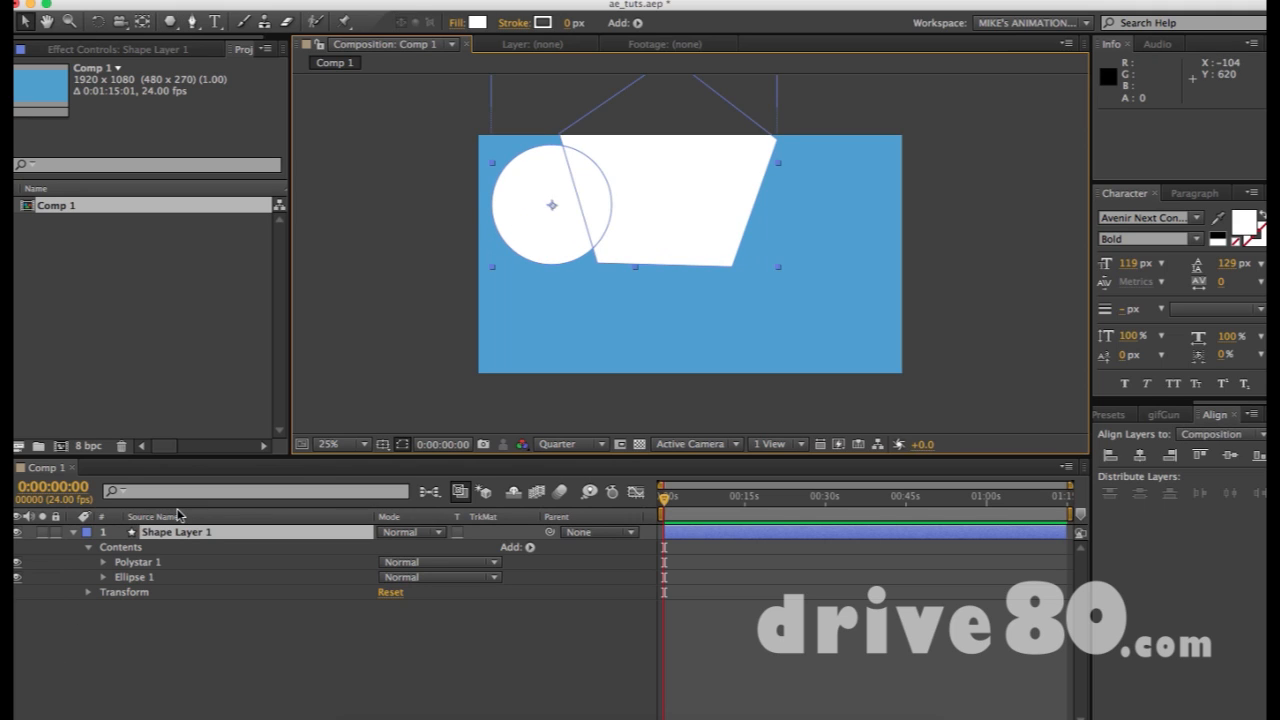
{"action": "left_click", "coordinate": [129, 549]}
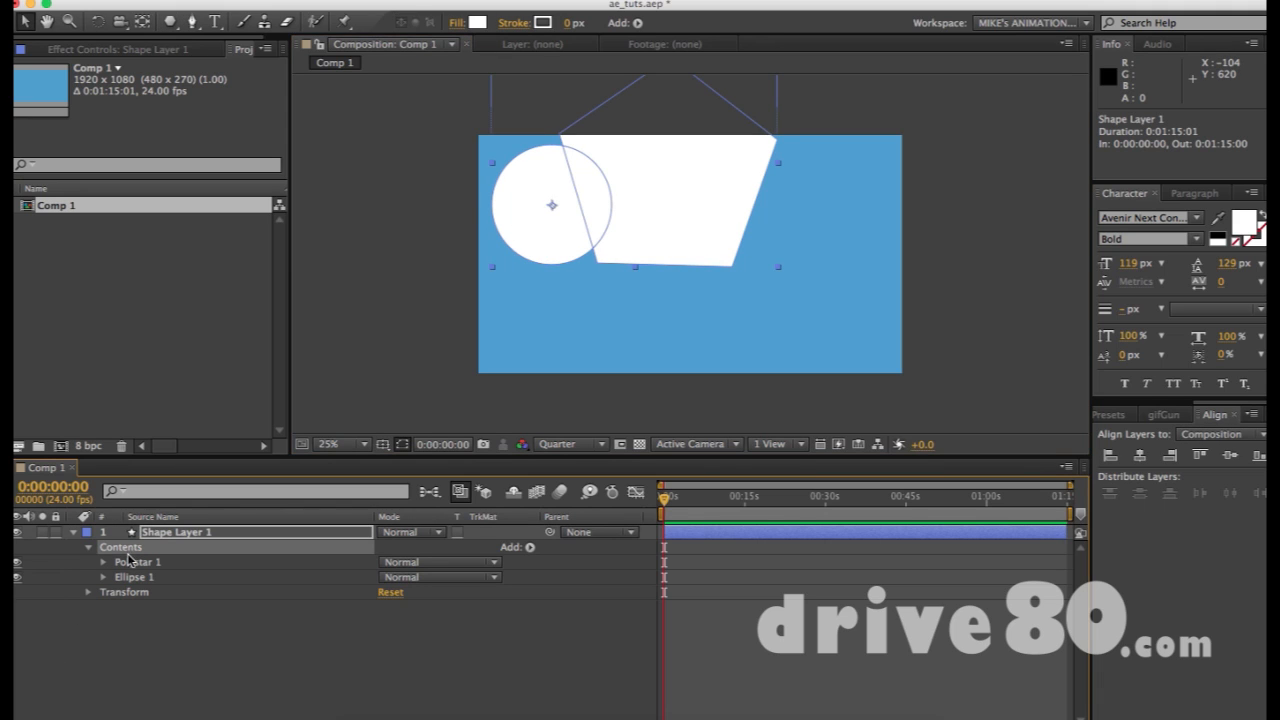
{"action": "left_click_drag", "start_coordinate": [133, 562], "coordinate": [133, 568]}
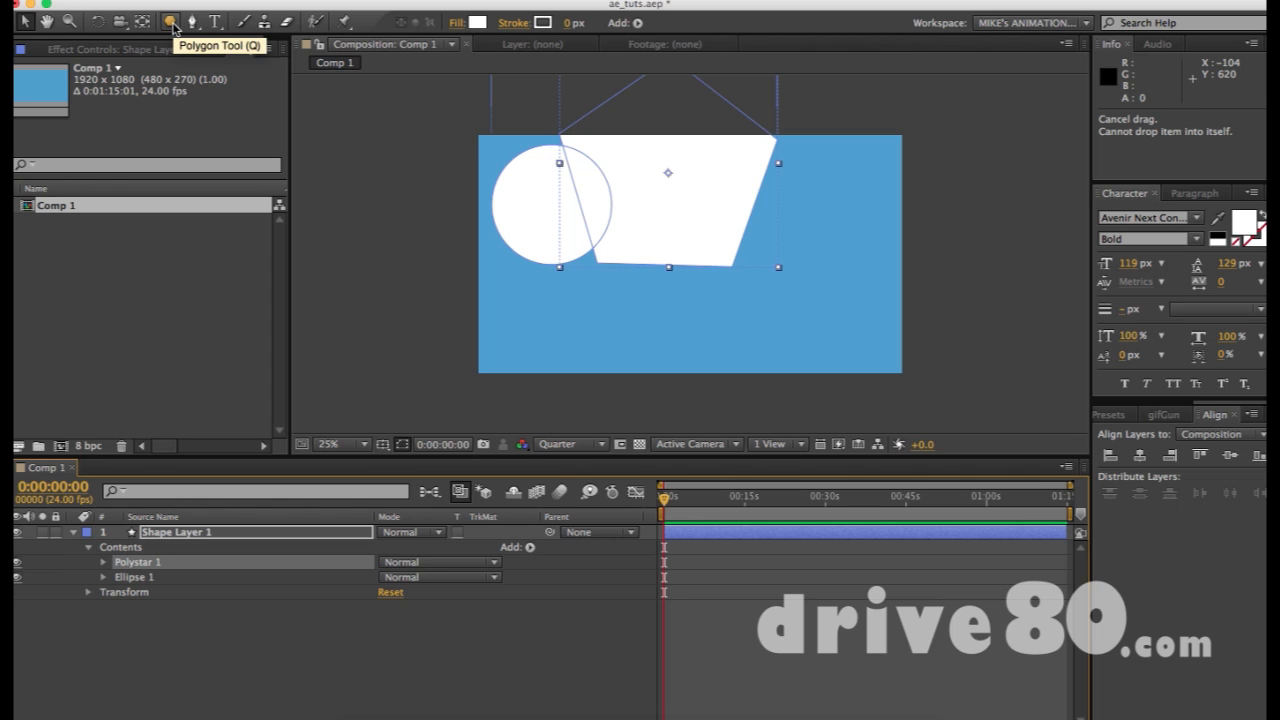
{"action": "left_click", "coordinate": [104, 563]}
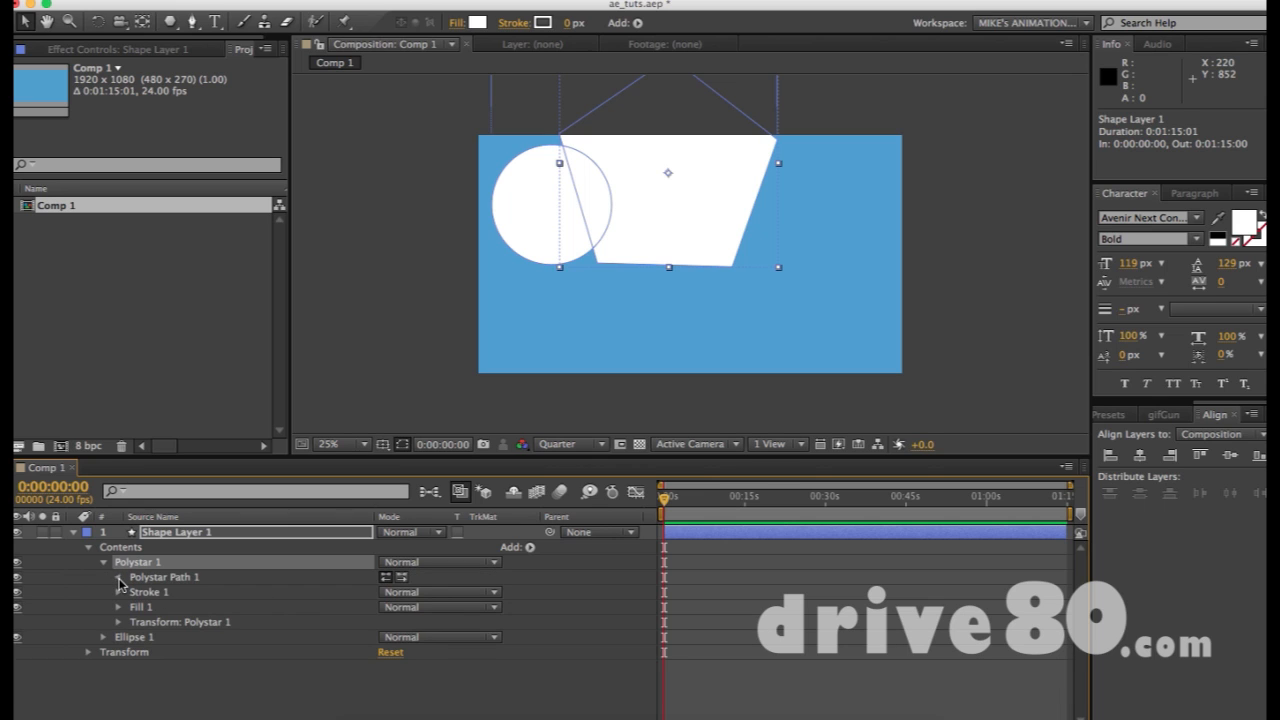
{"action": "left_click", "coordinate": [119, 580]}
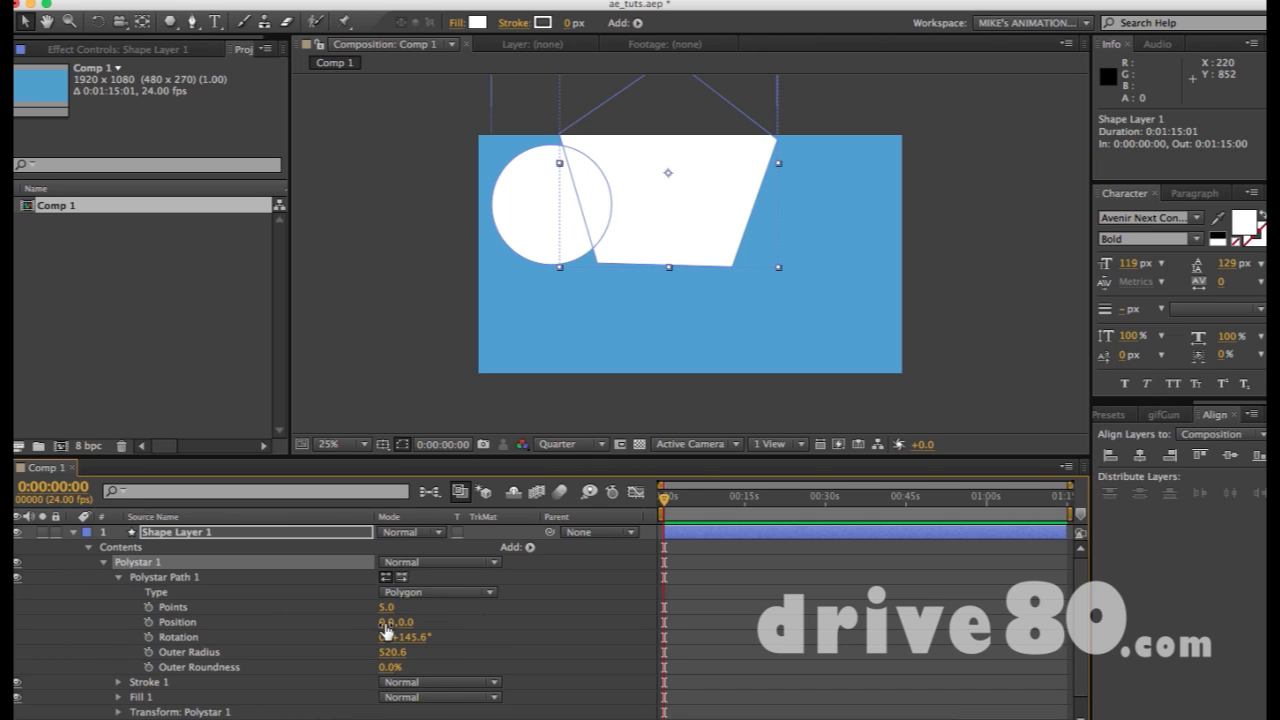
{"action": "left_click_drag", "start_coordinate": [386, 630], "coordinate": [422, 622]}
{"action": "left_click", "coordinate": [692, 324]}
{"action": "left_click_drag", "start_coordinate": [604, 228], "coordinate": [557, 251]}
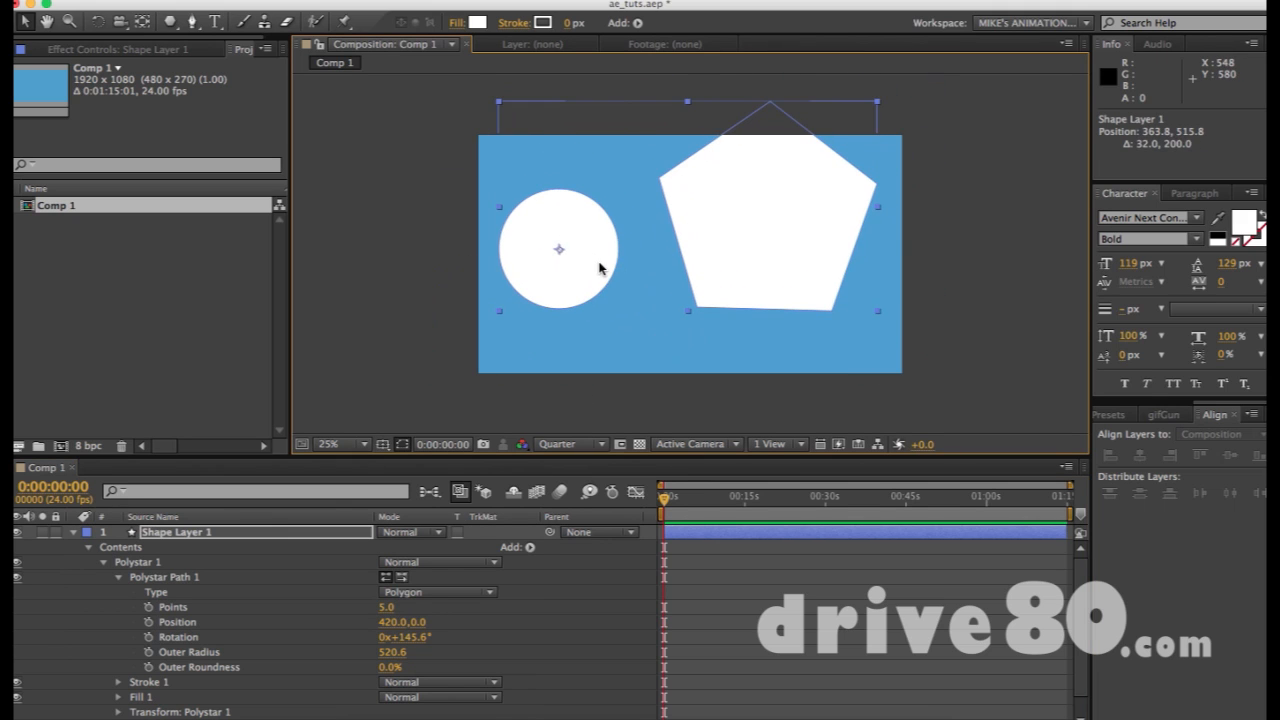
Delete Polystar 1 so only the Ellipse 1 circle remains in the layer
{"action": "left_click", "coordinate": [168, 563]}
{"action": "key", "text": "Delete"}
{"action": "left_click", "coordinate": [130, 563]}
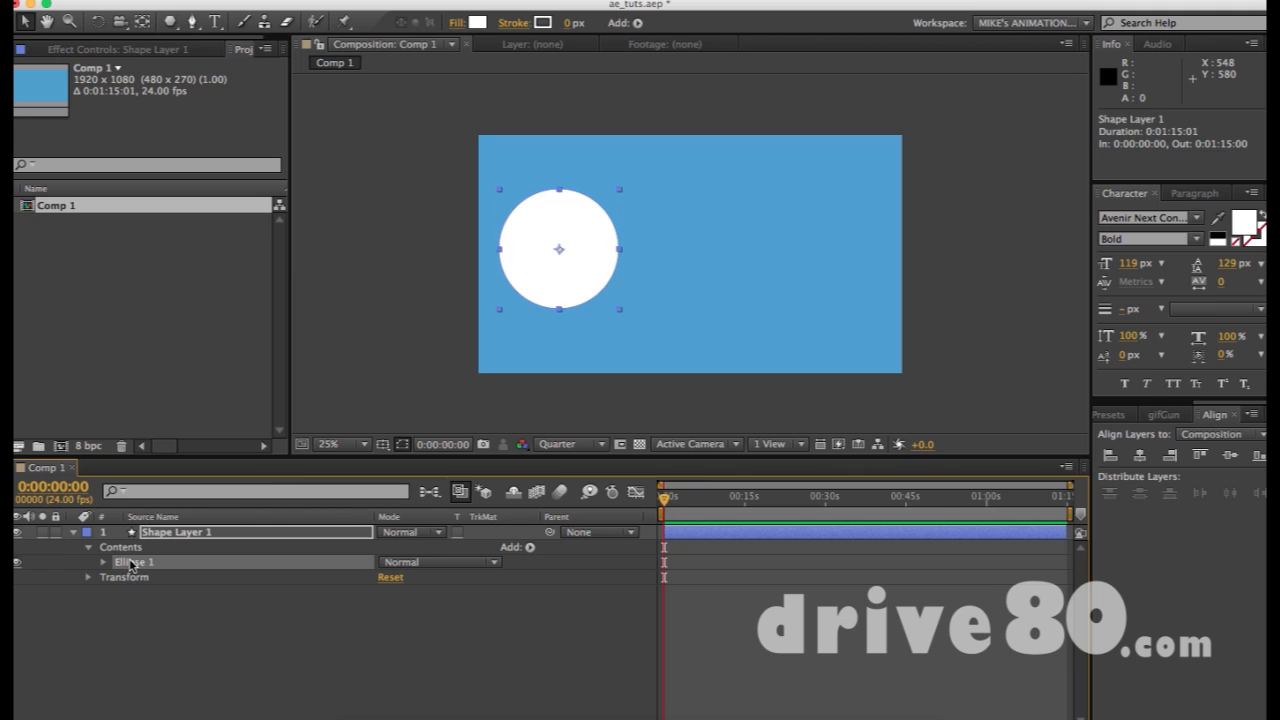
{"action": "left_click", "coordinate": [728, 294]}
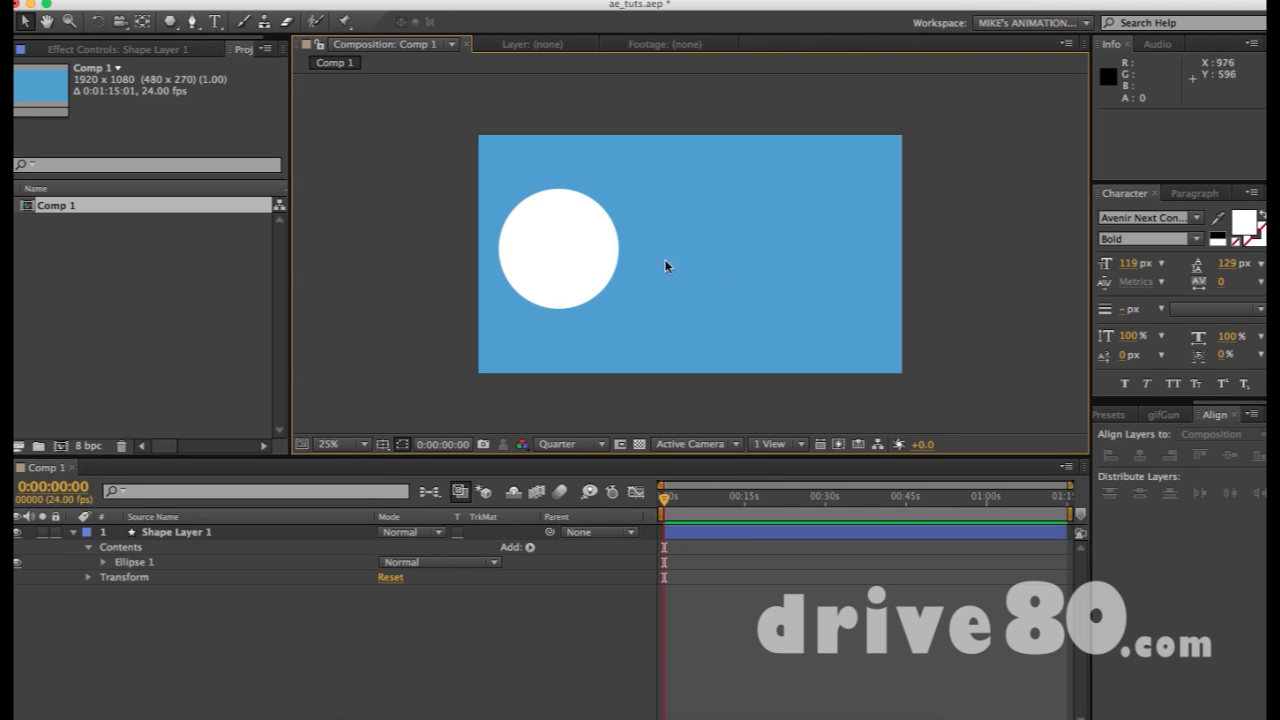
Draw a white pentagon right of the circle and centre its anchor point
{"action": "left_click", "coordinate": [574, 254]}
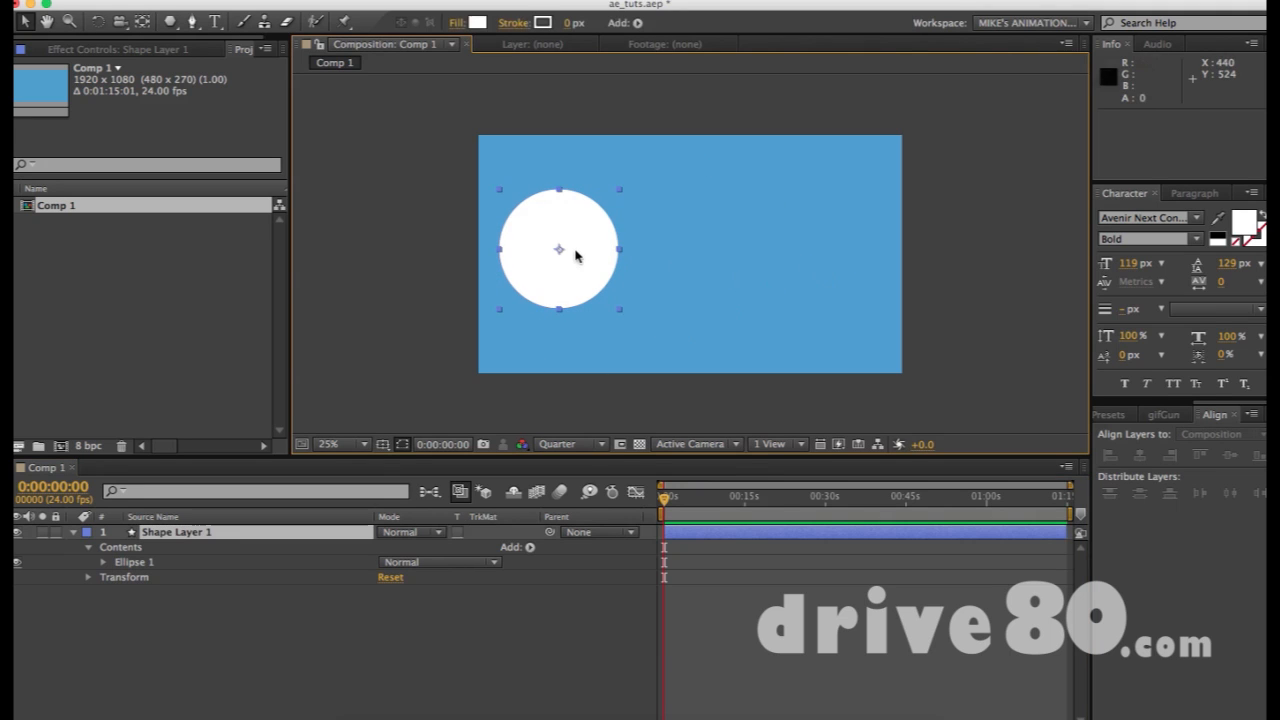
{"action": "left_click", "coordinate": [637, 253]}
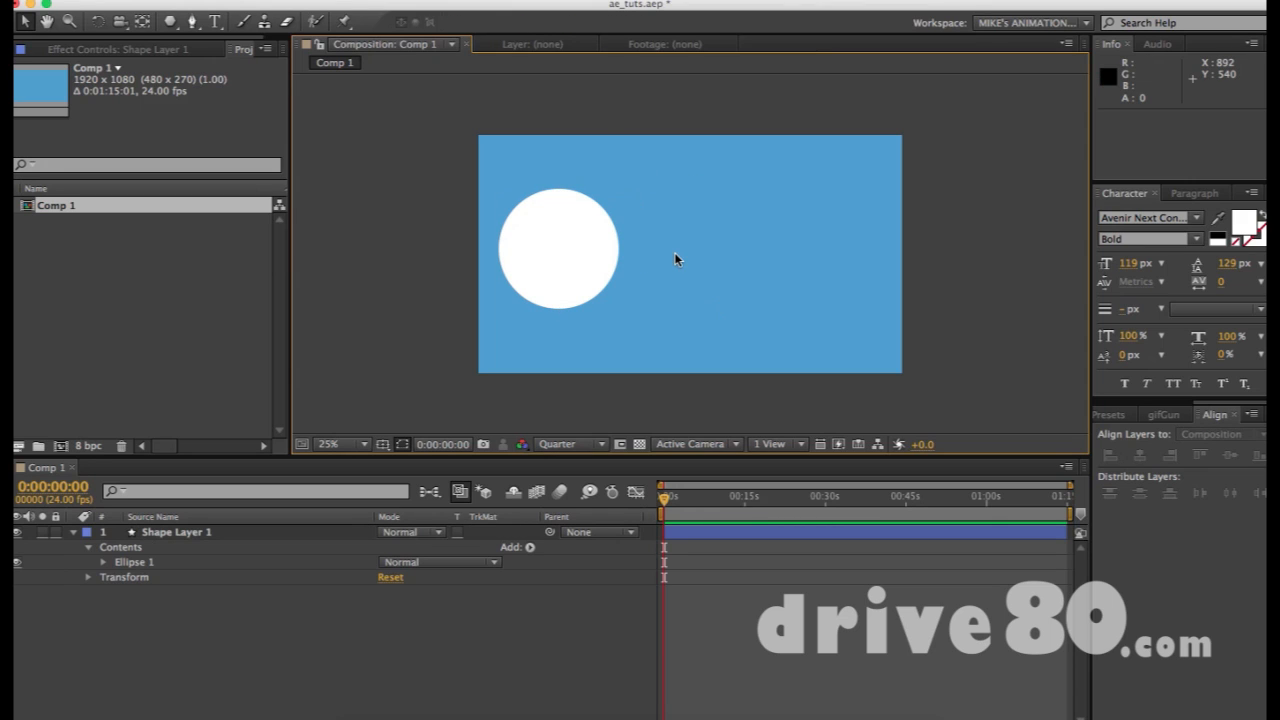
{"action": "key", "text": "q"}
{"action": "left_click_drag", "start_coordinate": [674, 203], "coordinate": [732, 236]}
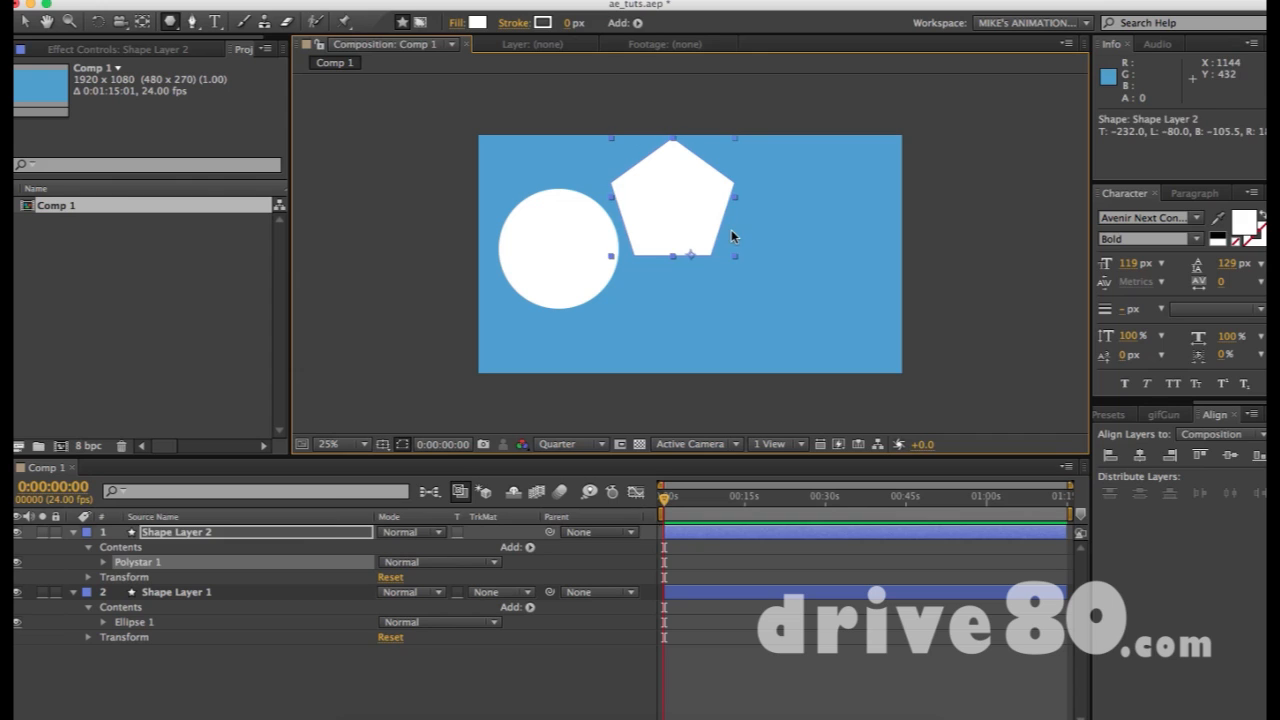
{"action": "key", "text": "super+shift+a"}
{"action": "left_click", "coordinate": [685, 208]}
{"action": "key", "text": "y"}
{"action": "mouse_move", "coordinate": [693, 257]}
{"action": "left_mouse_down"}
{"action": "mouse_move", "coordinate": [675, 206]}
{"action": "mouse_move", "coordinate": [786, 283]}
{"action": "left_mouse_up"}
{"action": "key", "text": "v"}
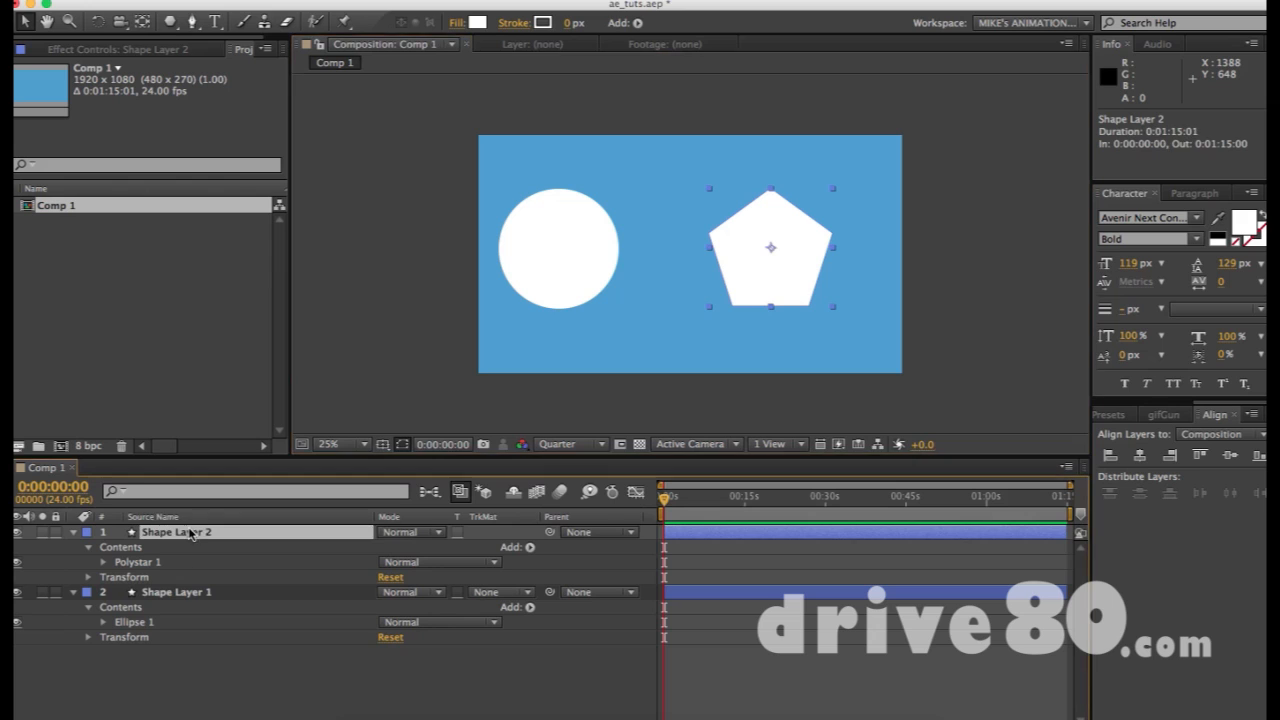
Space the circle and pentagon apart by moving each further right
{"action": "left_click", "coordinate": [179, 594], "text": "shift"}
{"action": "left_click", "coordinate": [185, 533]}
{"action": "left_click", "coordinate": [187, 592]}
{"action": "left_click", "coordinate": [178, 533]}
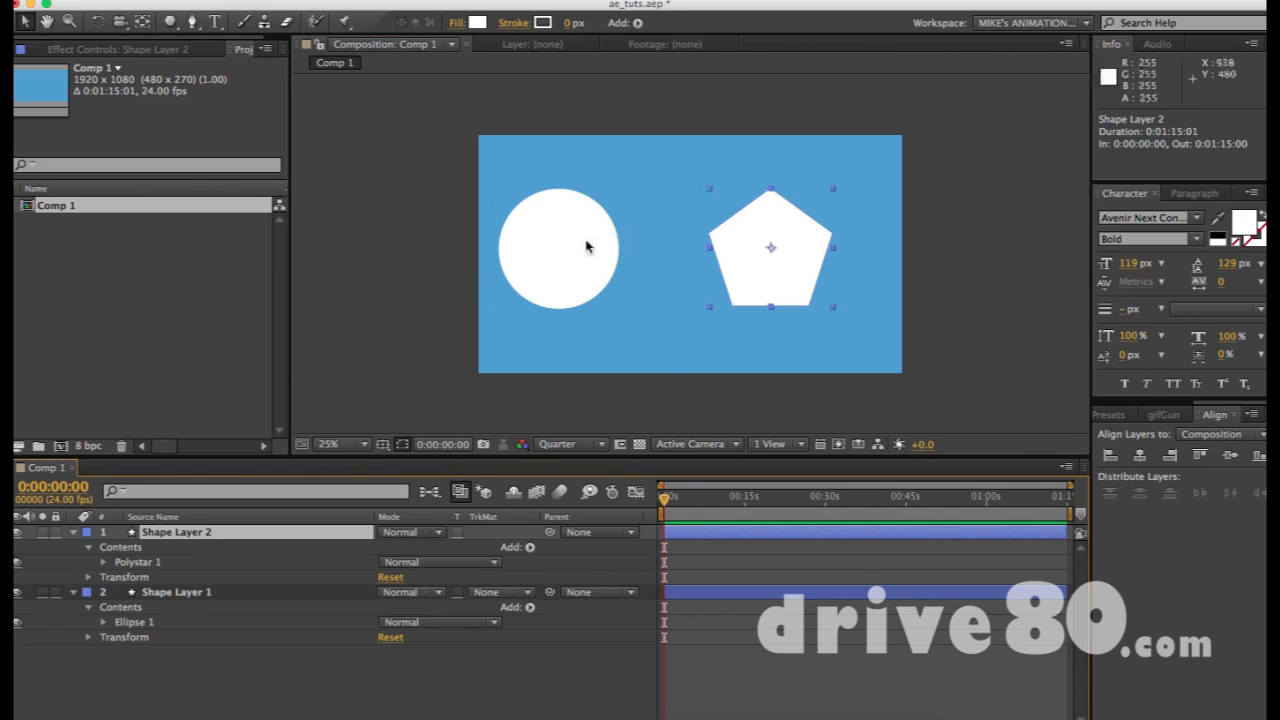
{"action": "left_click_drag", "start_coordinate": [586, 246], "coordinate": [636, 247]}
{"action": "left_click", "coordinate": [797, 250]}
{"action": "key", "text": "super+shift+a"}
{"action": "left_click_drag", "start_coordinate": [805, 235], "coordinate": [852, 249]}
Scale both shape layers to 36% and nudge them slightly left together
{"action": "left_click", "coordinate": [643, 262], "text": "shift"}
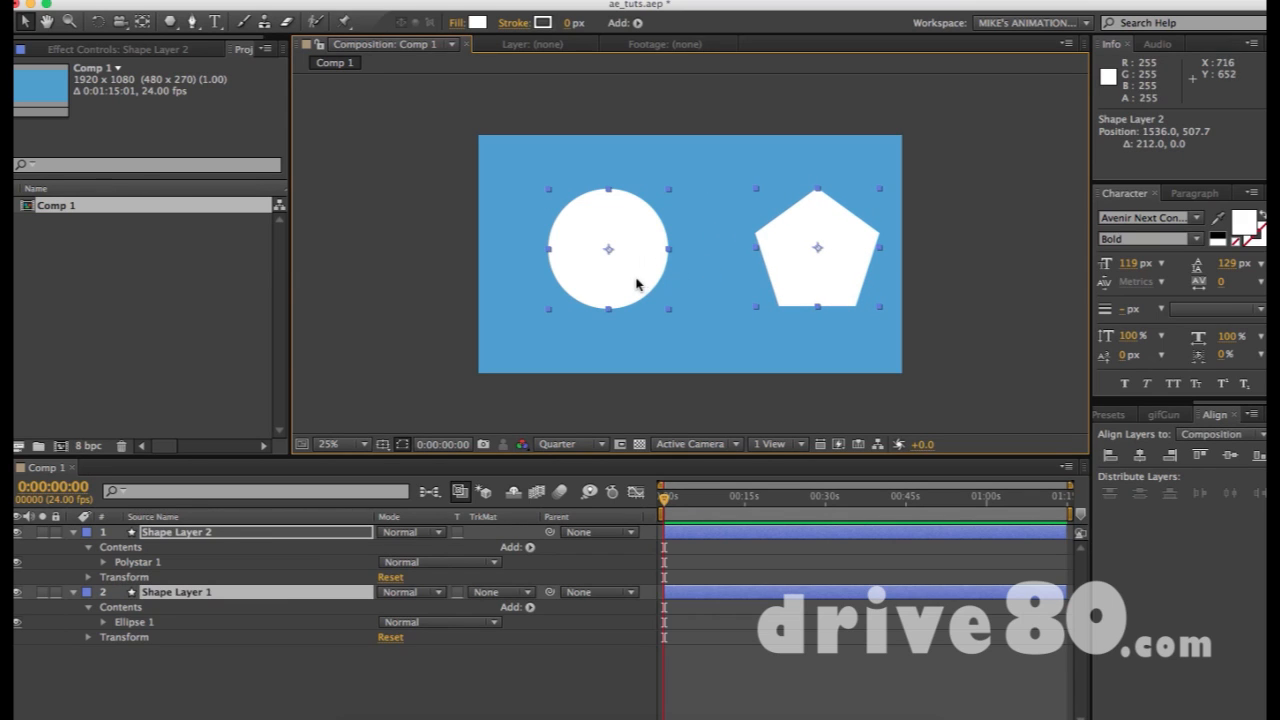
{"action": "key", "text": "s"}
{"action": "left_click_drag", "start_coordinate": [398, 547], "coordinate": [334, 547]}
{"action": "left_click", "coordinate": [563, 263]}
{"action": "left_click_drag", "start_coordinate": [556, 210], "coordinate": [891, 297]}
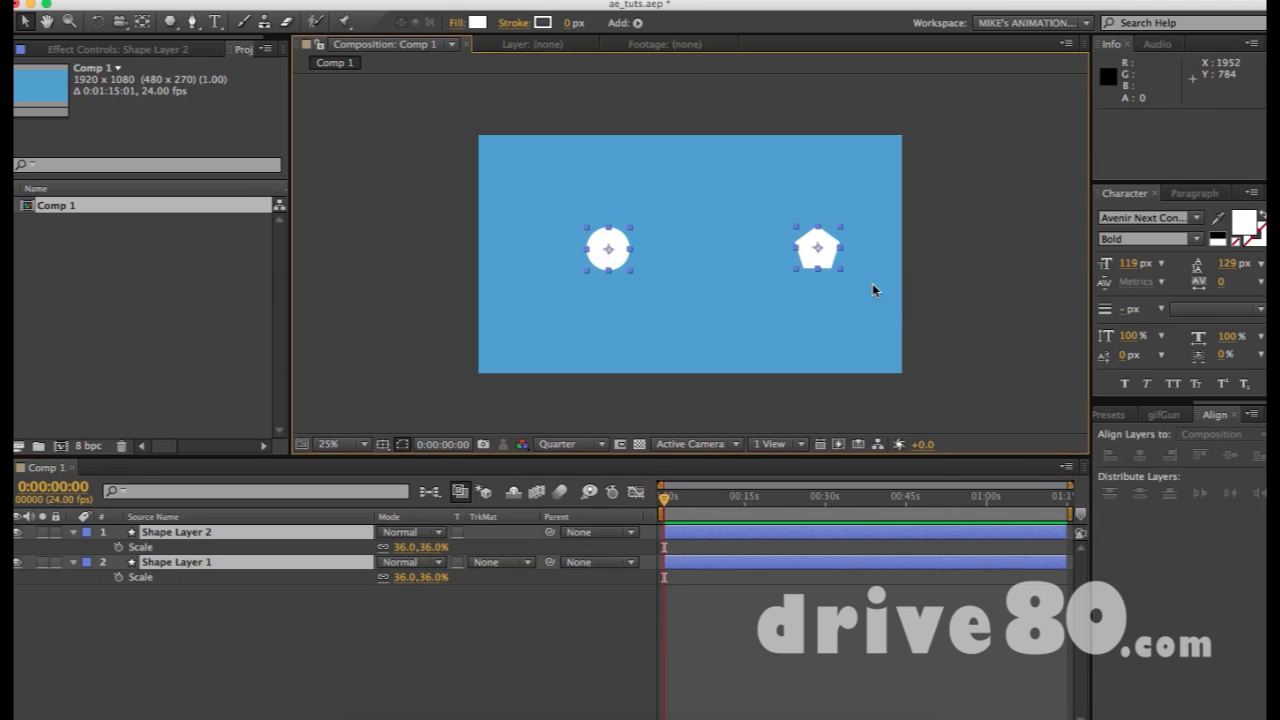
{"action": "left_click_drag", "start_coordinate": [794, 264], "coordinate": [764, 266]}
{"action": "left_click", "coordinate": [718, 280]}
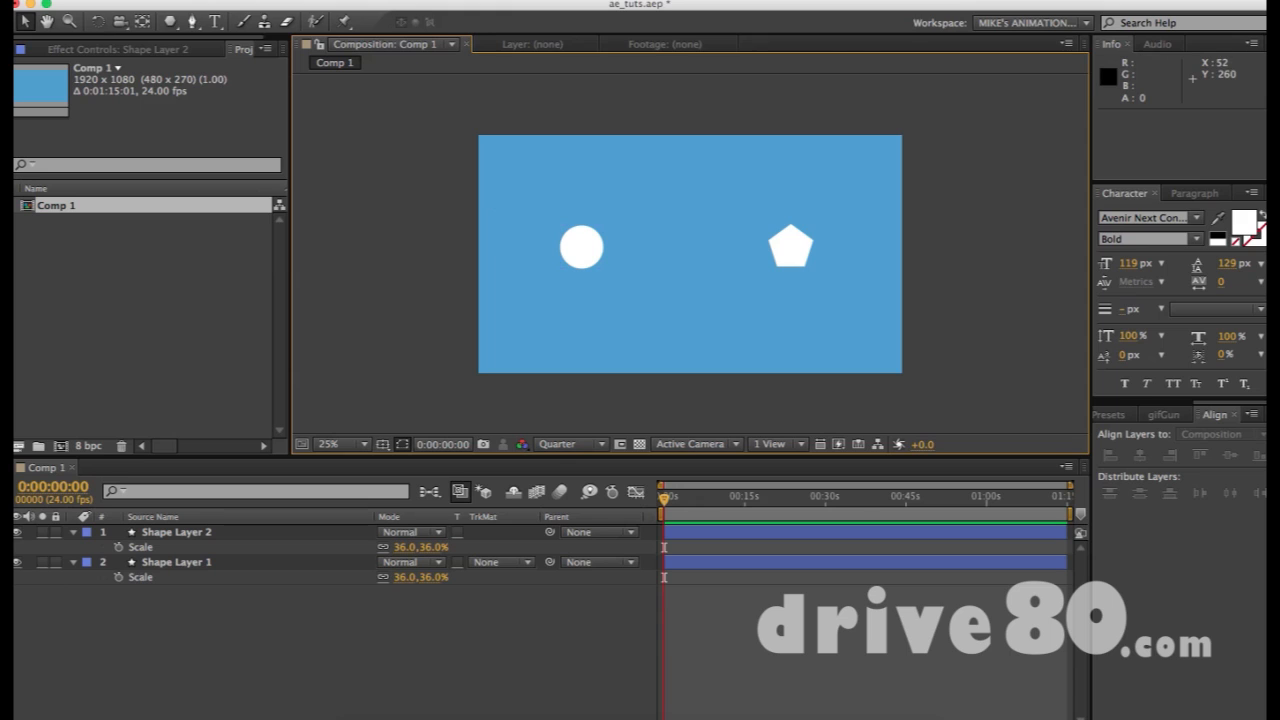
Draw a white five-point star between the small circle and the pentagon
{"action": "key", "text": "q"}
{"action": "key", "text": "q"}
{"action": "key", "text": "q"}
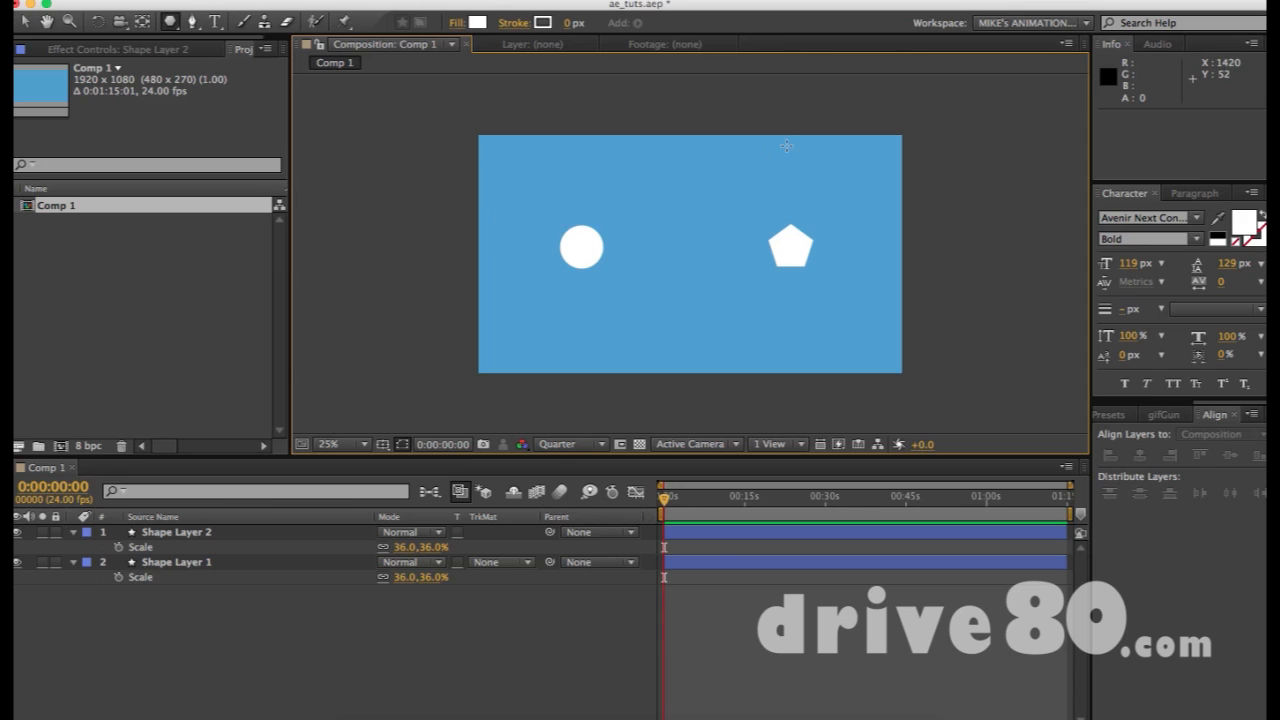
{"action": "left_click_drag", "start_coordinate": [663, 221], "coordinate": [692, 254]}
{"action": "key", "text": "super+shift+a"}
{"action": "key", "text": "v"}
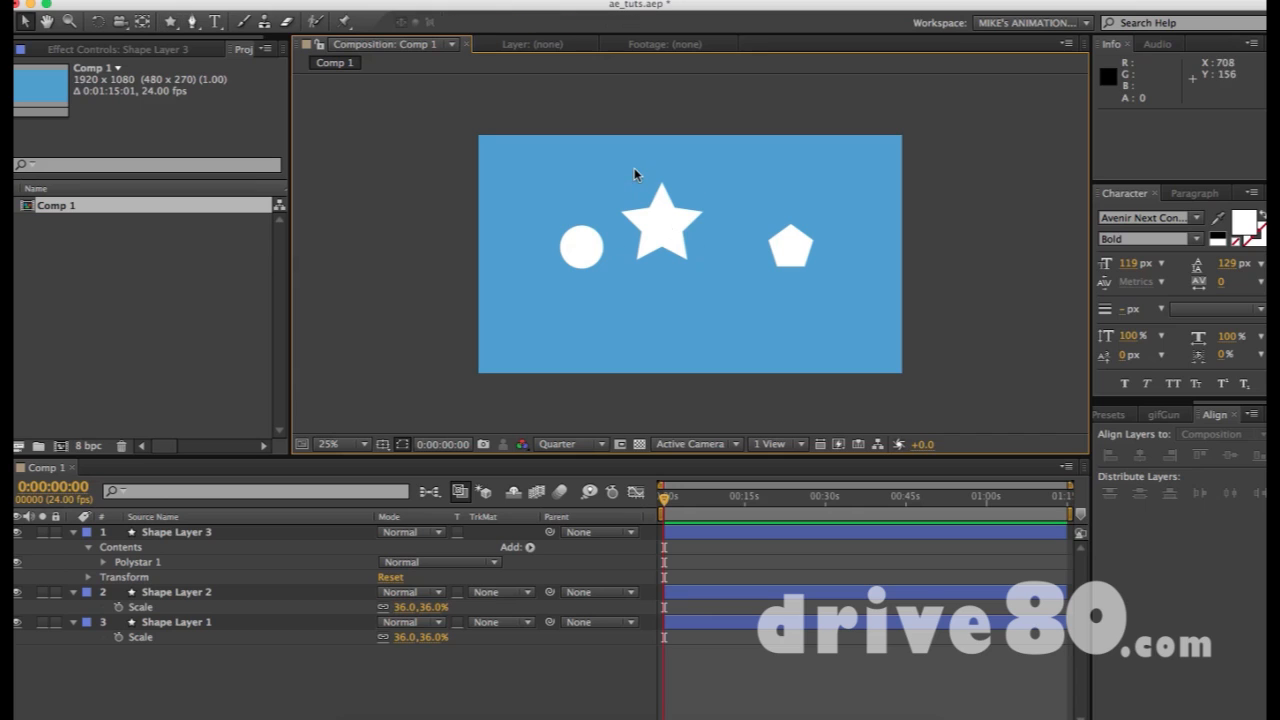
{"action": "left_click", "coordinate": [668, 233]}
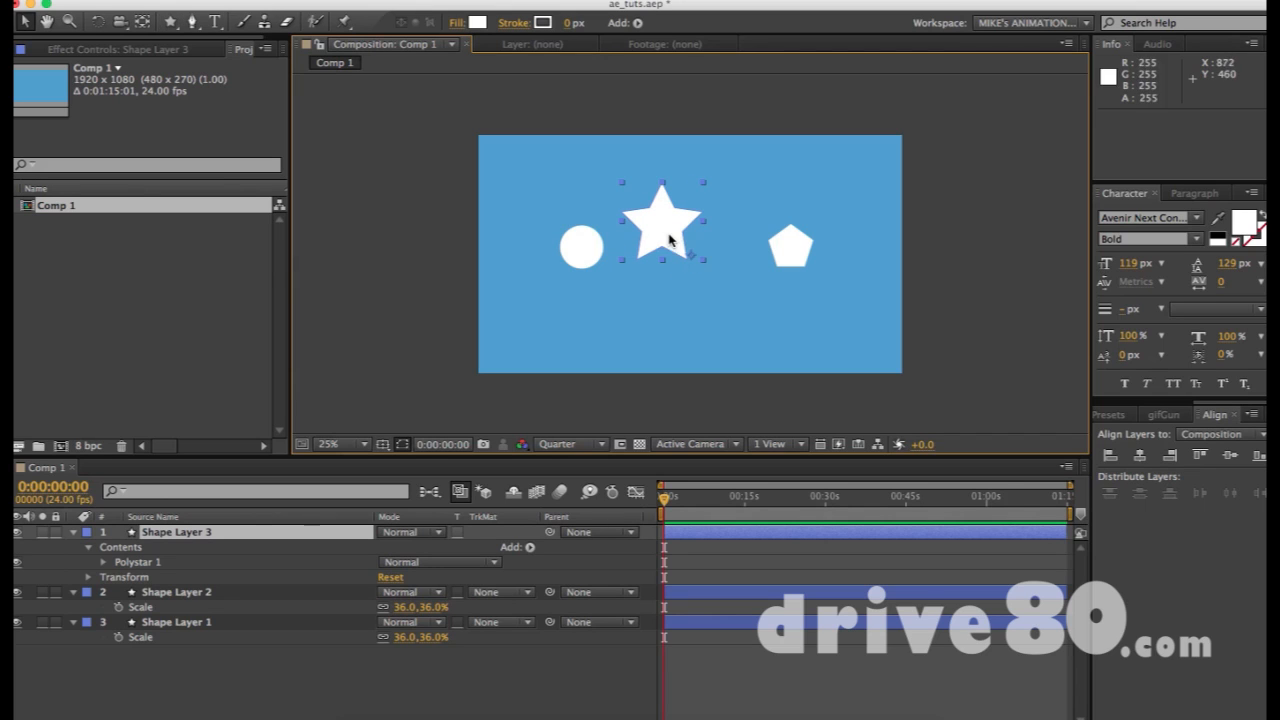
Recentre the star's anchor point with the Pan Behind tool
{"action": "key", "text": "y"}
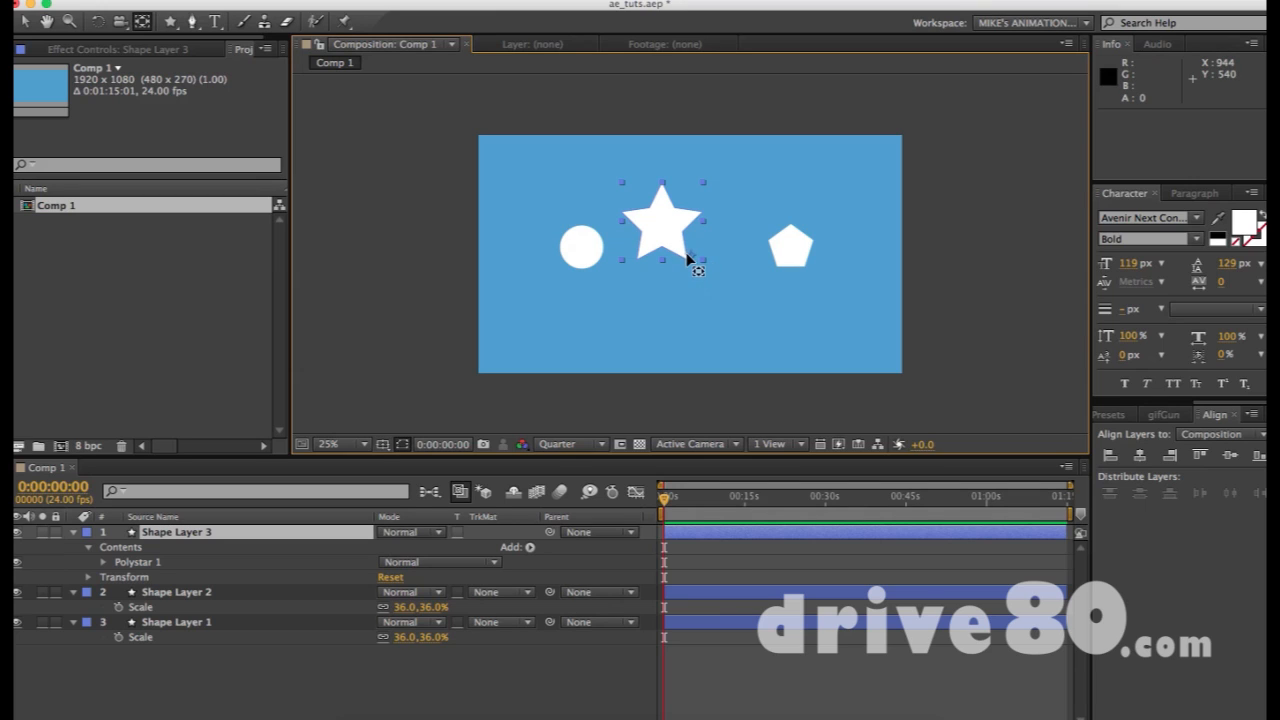
{"action": "mouse_move", "coordinate": [692, 262]}
{"action": "left_mouse_down"}
{"action": "mouse_move", "coordinate": [660, 232]}
{"action": "mouse_move", "coordinate": [680, 252]}
{"action": "left_mouse_up"}
{"action": "key", "text": "v"}
{"action": "left_click", "coordinate": [526, 161]}
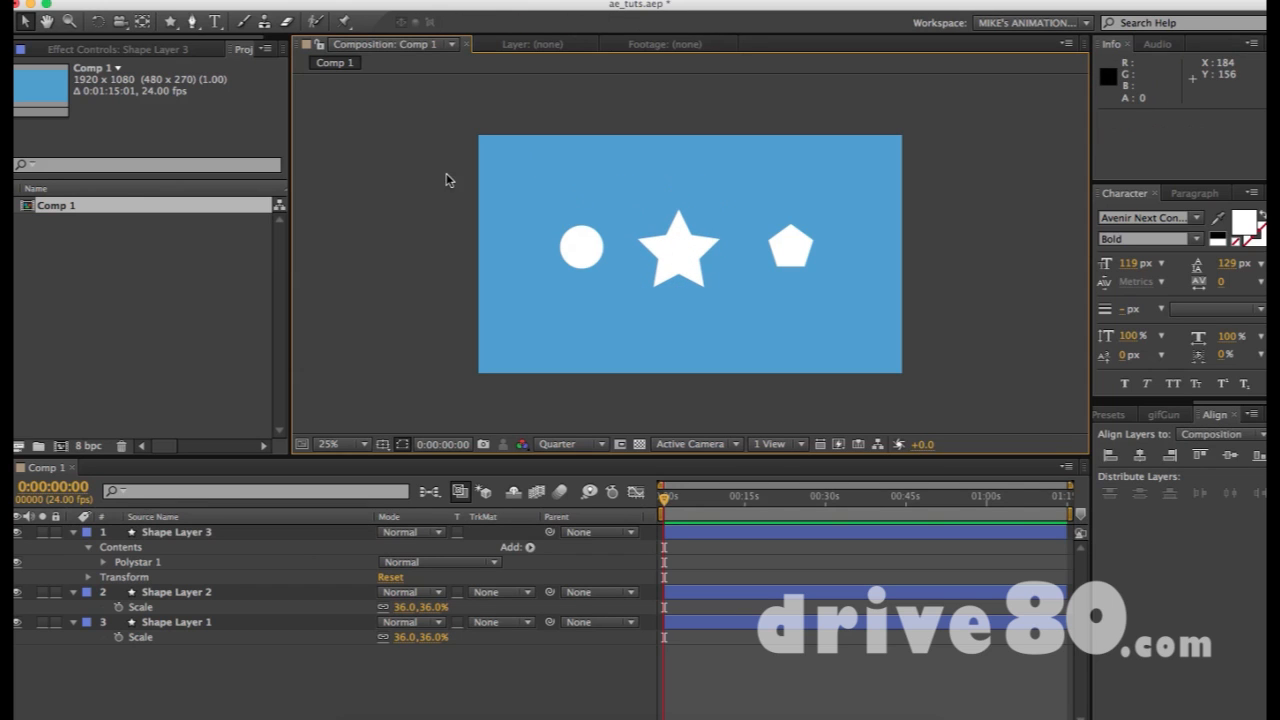
{"action": "left_click", "coordinate": [170, 22]}
Add a composition-sized star as Shape Layer 4 and shift it slightly left and down
{"action": "double_click", "coordinate": [170, 22]}
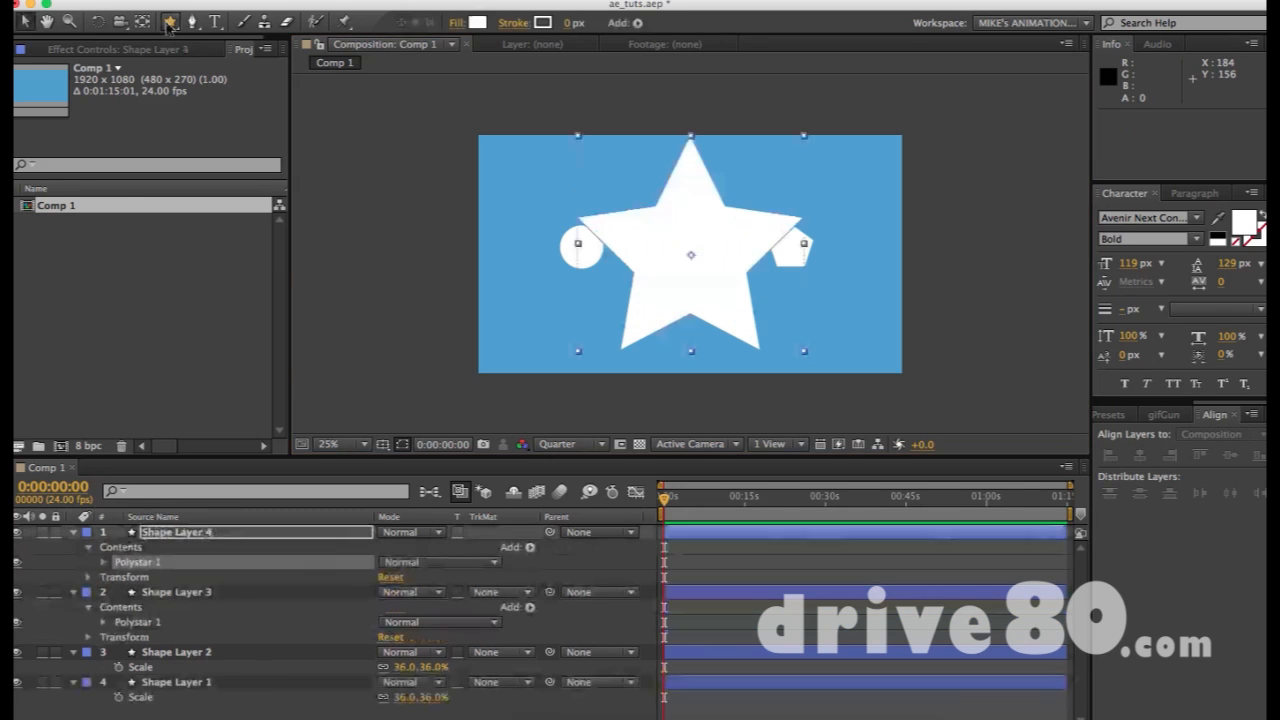
{"action": "key", "text": "v"}
{"action": "left_click_drag", "start_coordinate": [680, 243], "coordinate": [661, 251]}
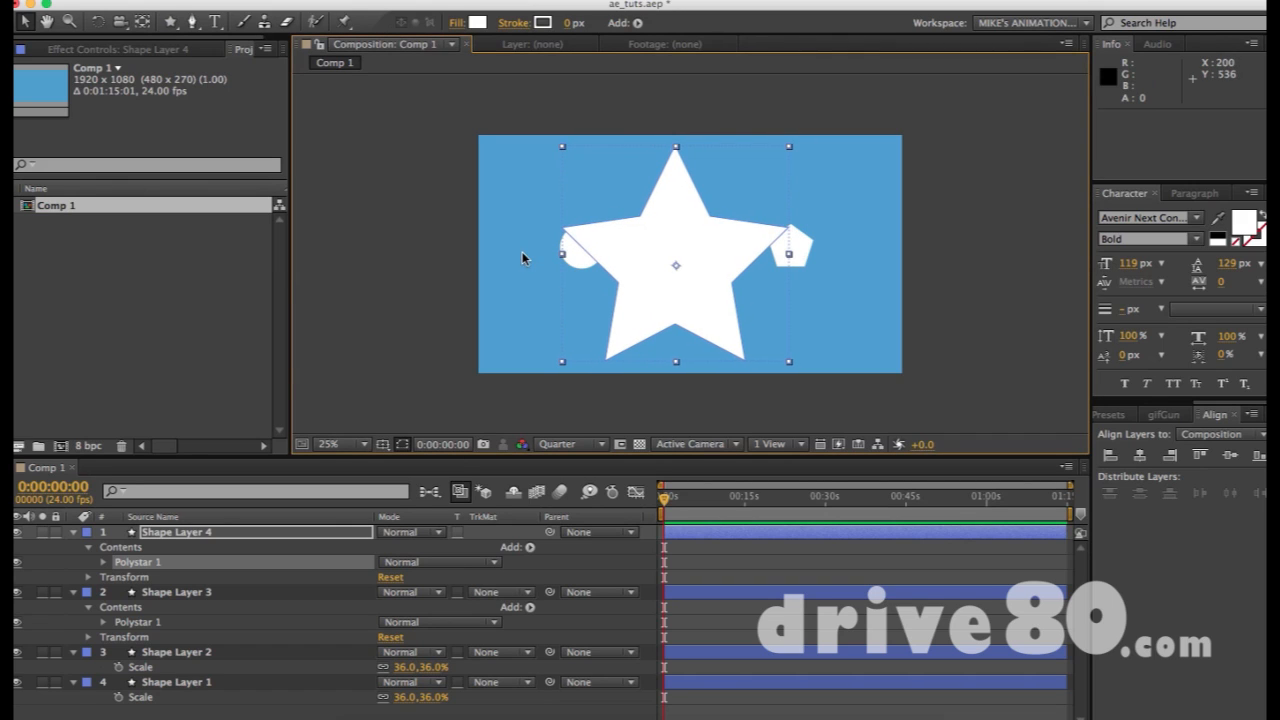
Add a composition-filling white ellipse to the star's layer and select Shape Layer 4
{"action": "left_click_drag", "start_coordinate": [170, 22], "coordinate": [205, 60]}
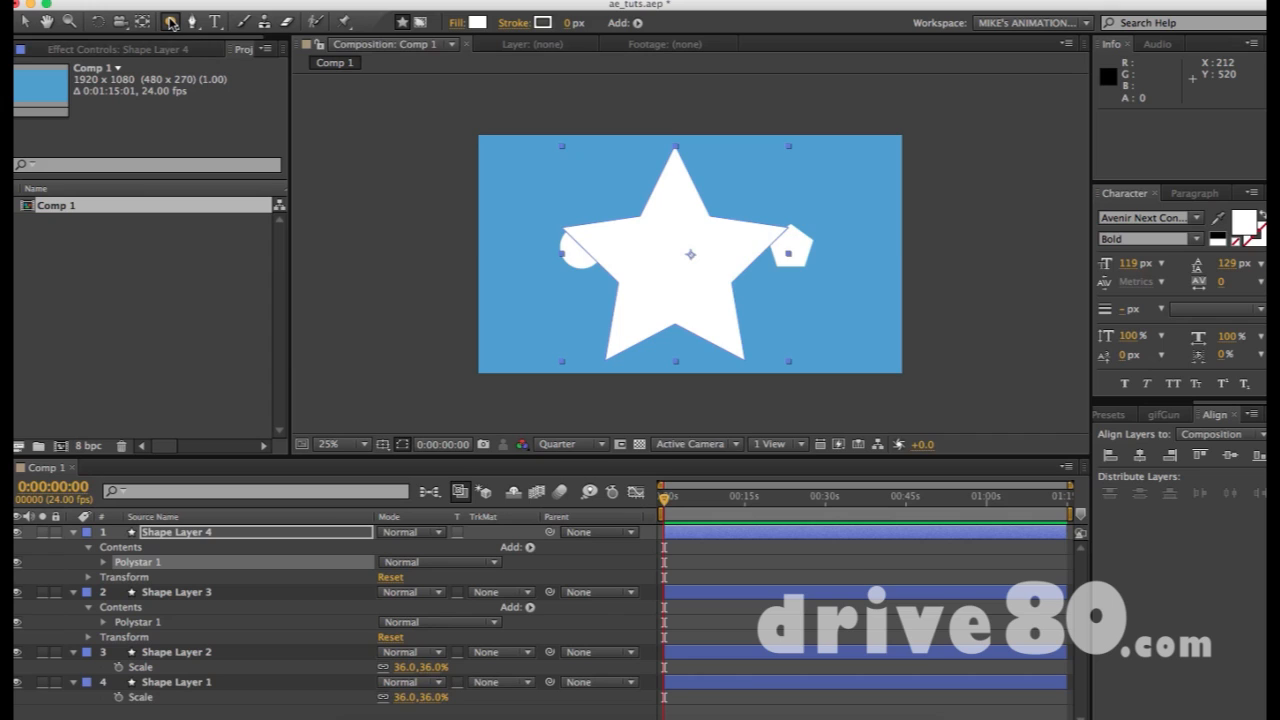
{"action": "double_click", "coordinate": [170, 22]}
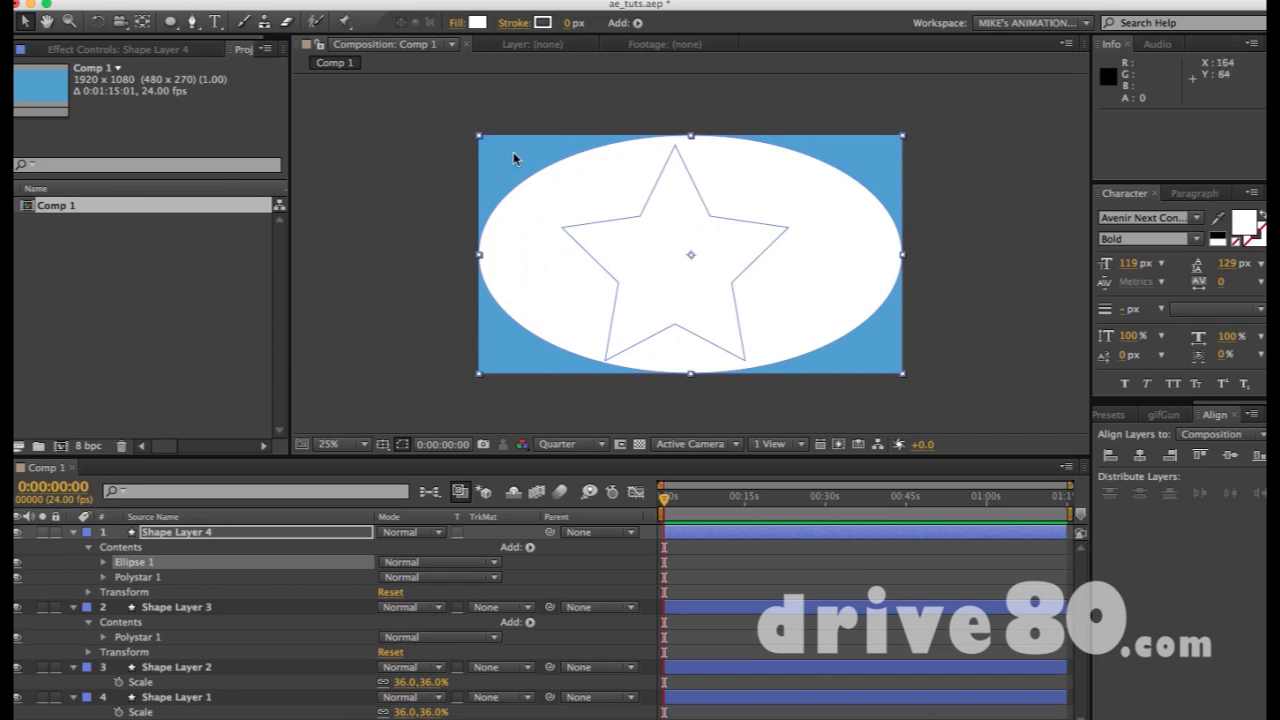
{"action": "left_click", "coordinate": [516, 264]}
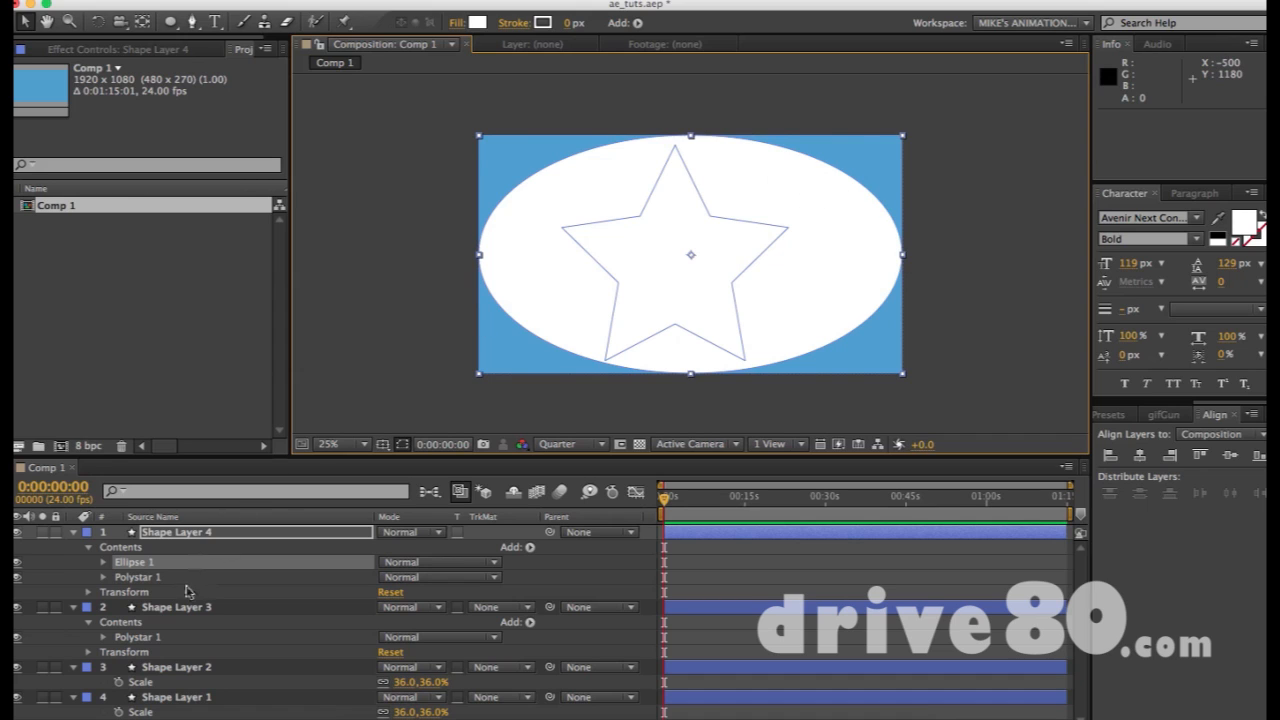
{"action": "left_click", "coordinate": [164, 535]}
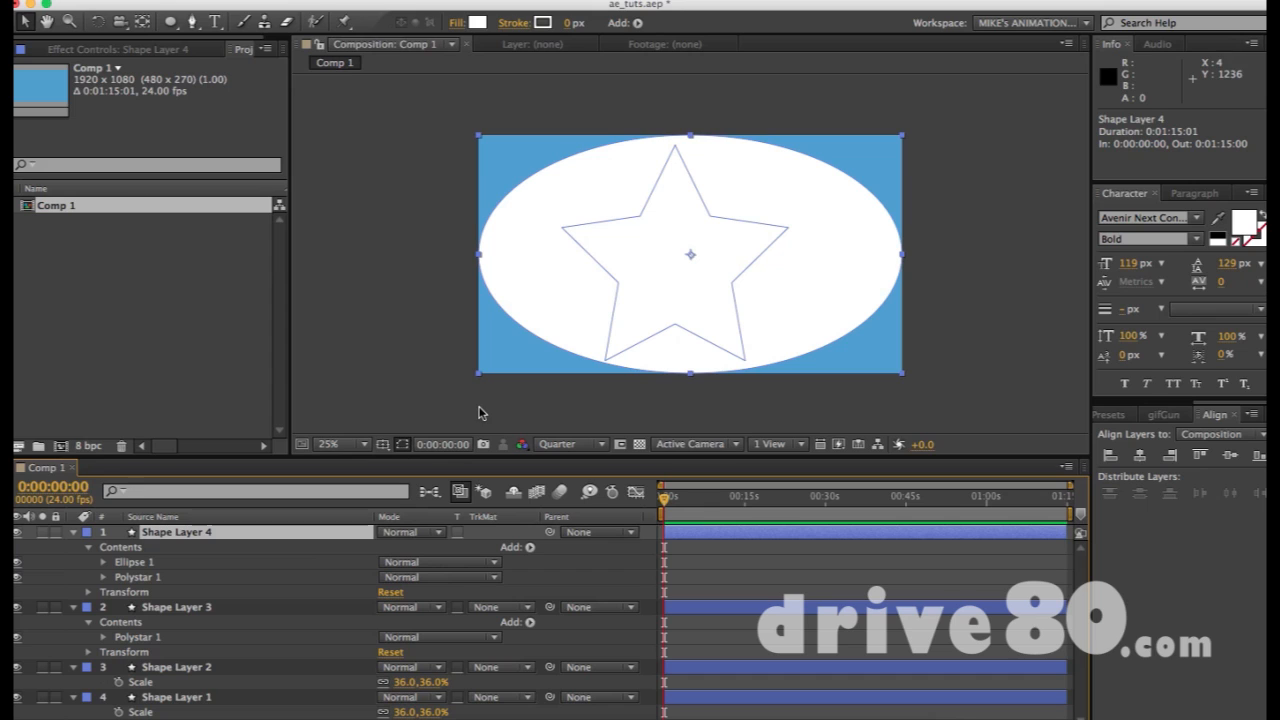
Delete all four shape layers, then draw a test circle and delete it too
{"action": "key", "text": "ctrl+a"}
{"action": "key", "text": "Delete"}
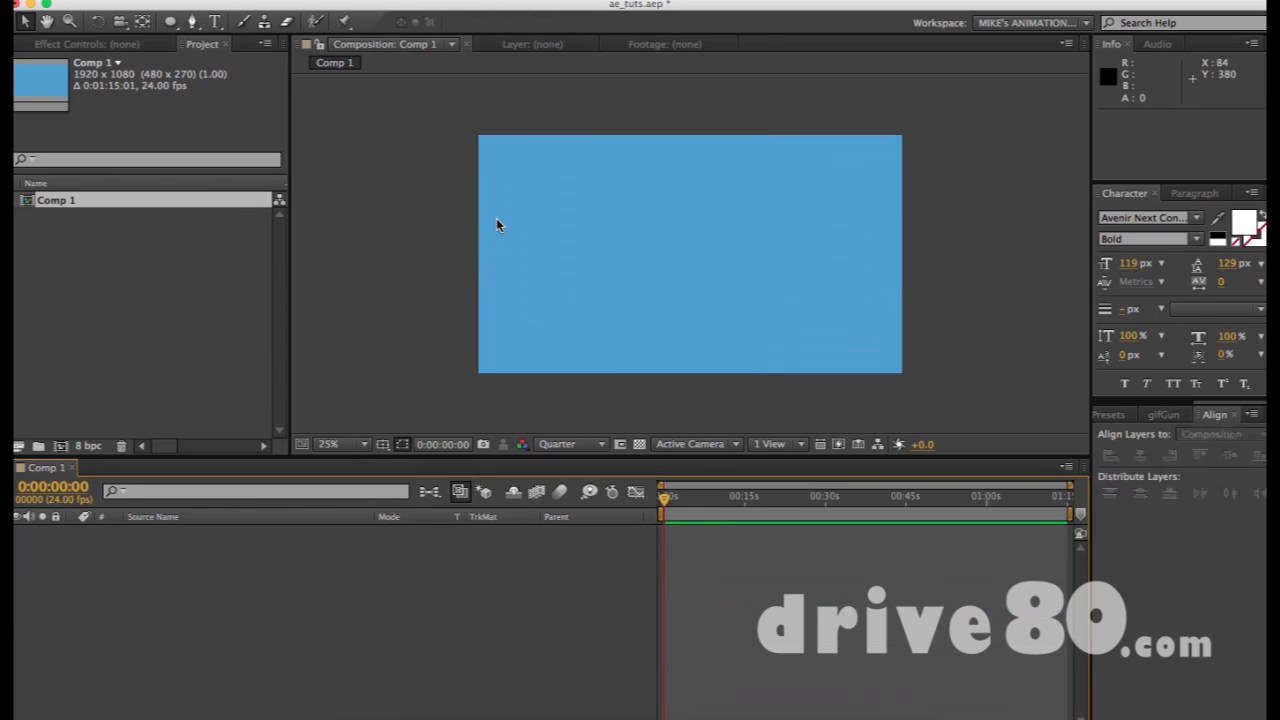
{"action": "left_click", "coordinate": [170, 21]}
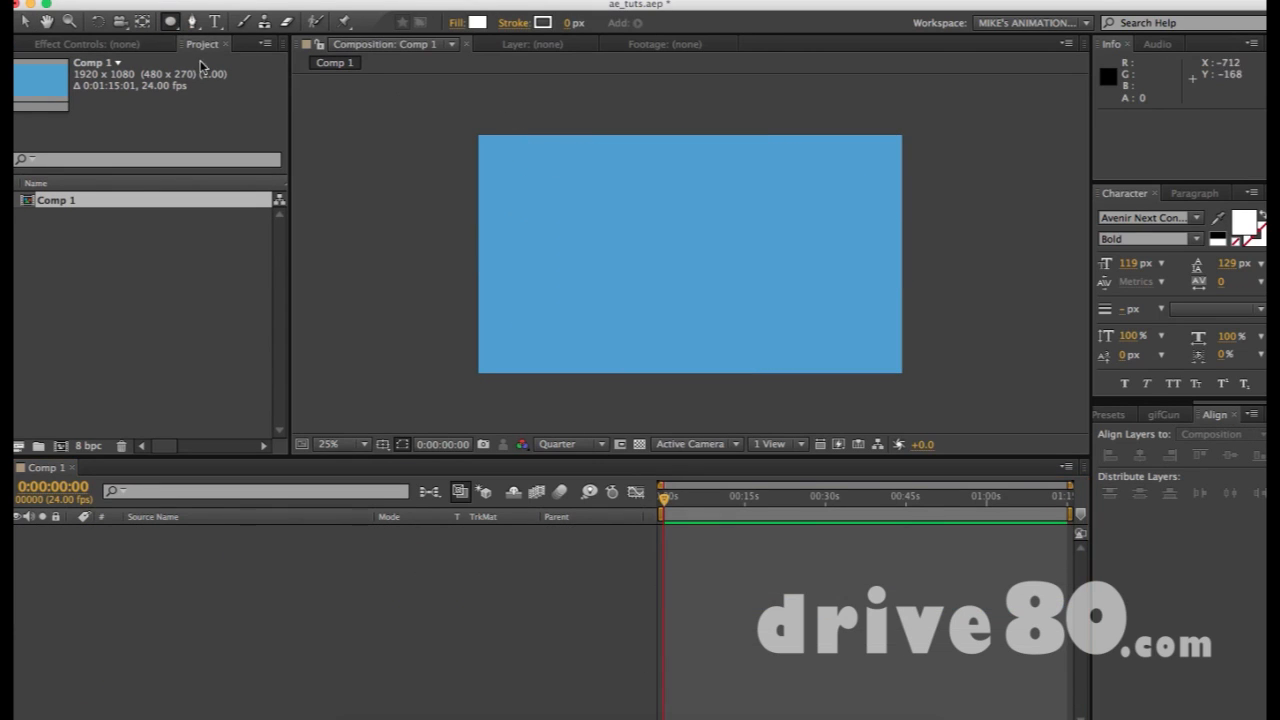
{"action": "key", "text": "q"}
{"action": "key", "text": "q"}
{"action": "key", "text": "q"}
{"action": "left_click_drag", "start_coordinate": [636, 193], "coordinate": [740, 297]}
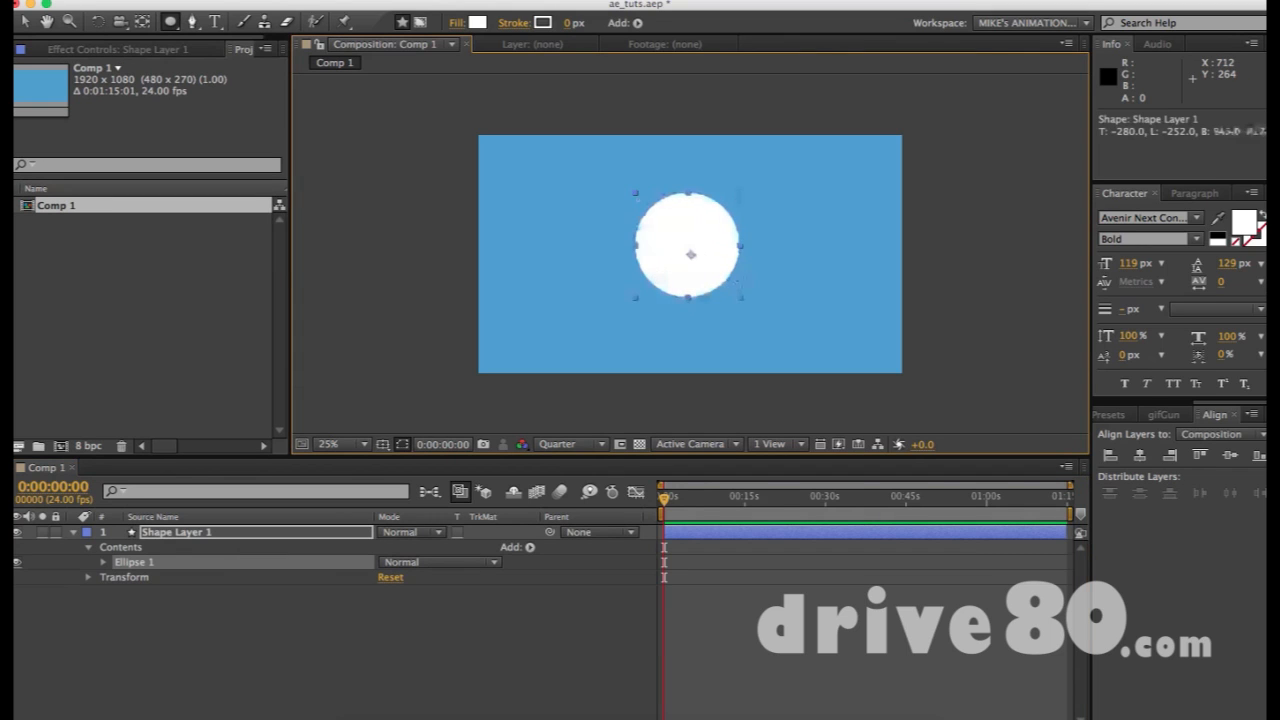
{"action": "key", "text": "v"}
{"action": "left_click", "coordinate": [677, 271]}
{"action": "key", "text": "Delete"}
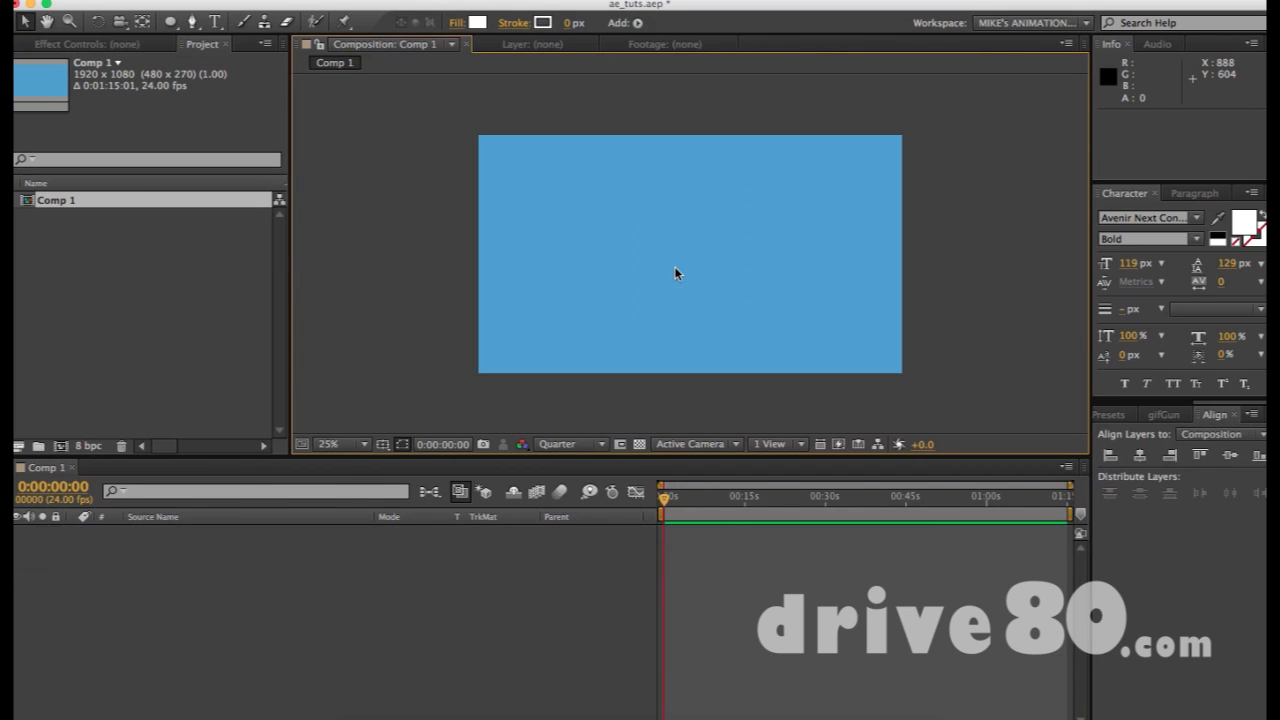
Add a composition-filling ellipse as Shape Layer 1 and expose its Ellipse Path 1 Size
{"action": "double_click", "coordinate": [168, 22]}
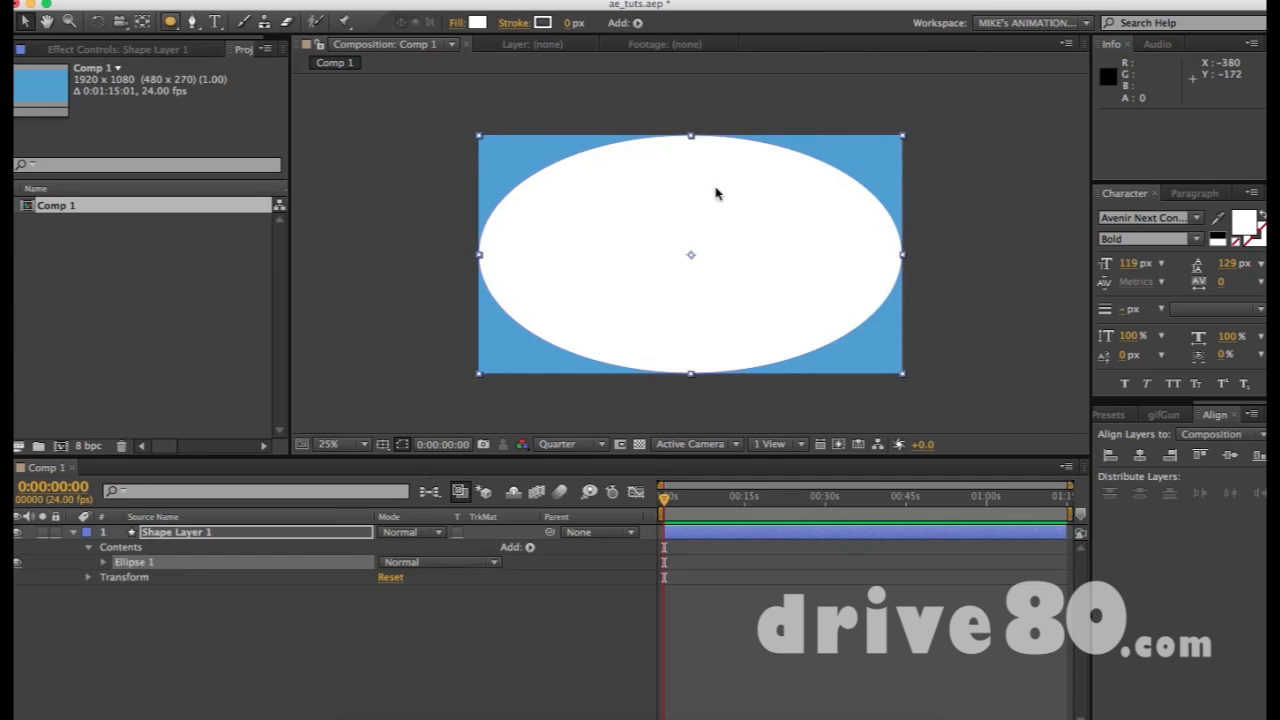
{"action": "left_click", "coordinate": [186, 533]}
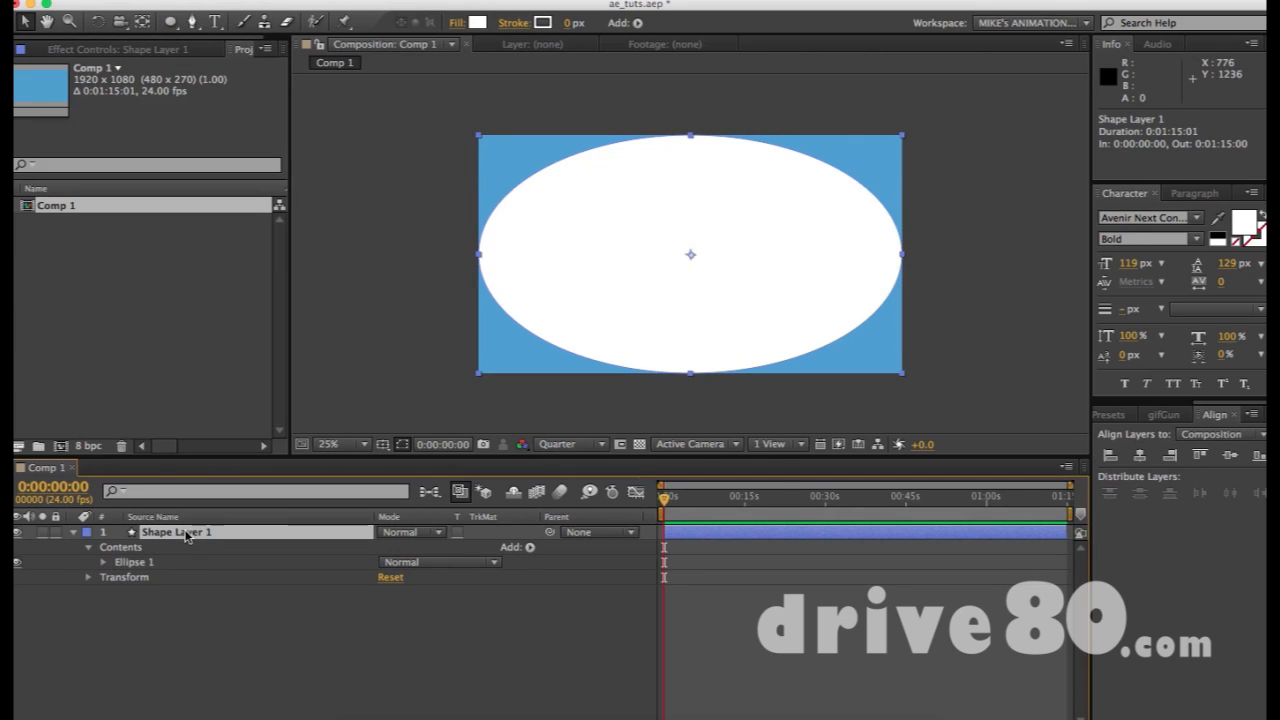
{"action": "left_click", "coordinate": [103, 563]}
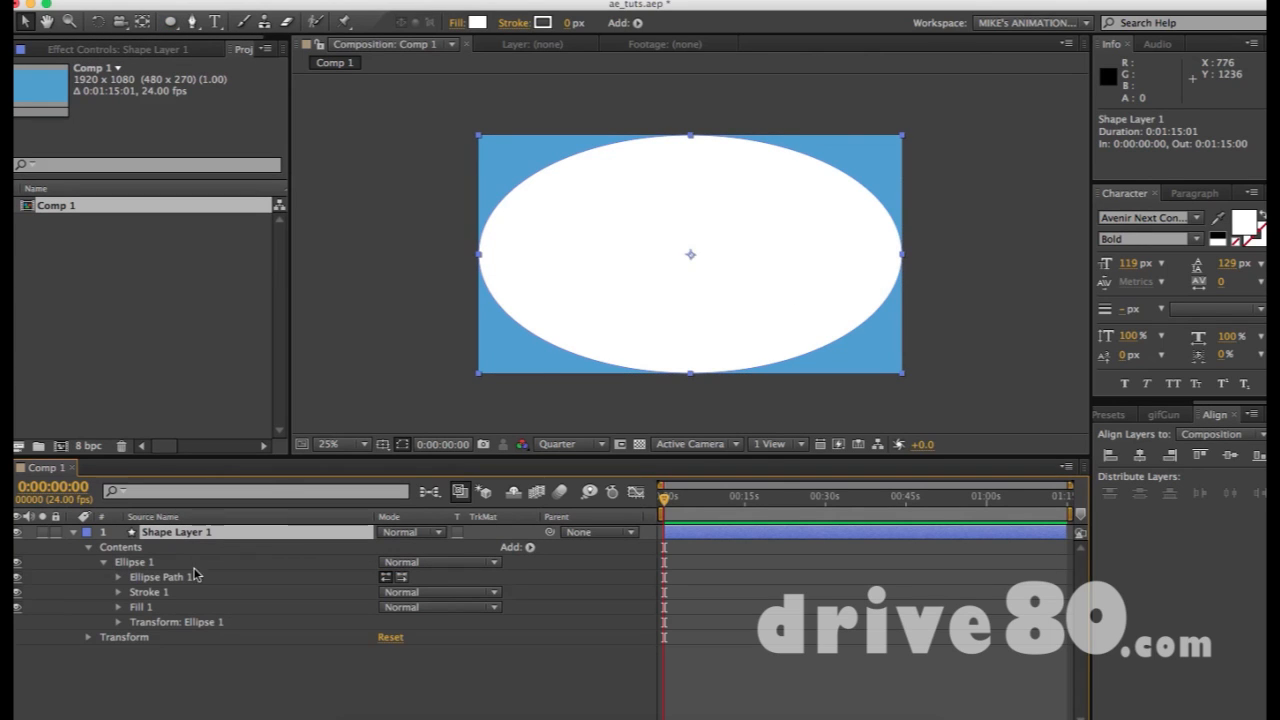
{"action": "left_click", "coordinate": [118, 577]}
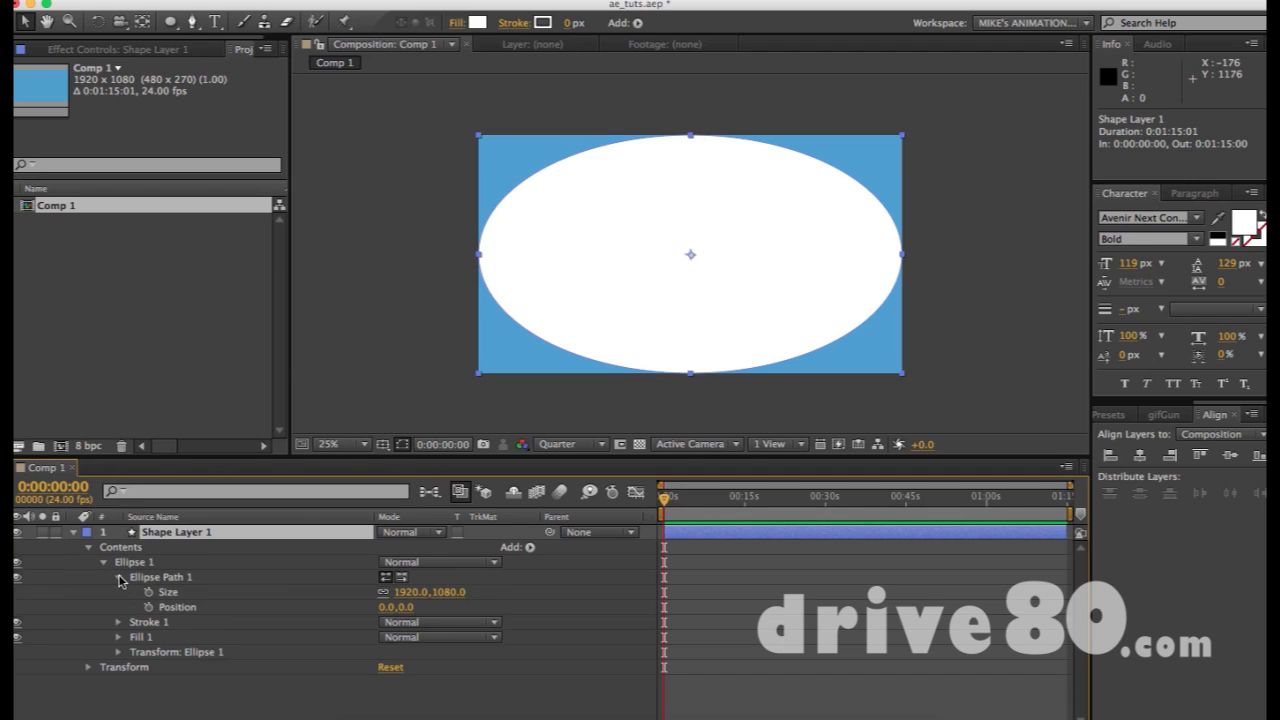
{"action": "left_click", "coordinate": [163, 592]}
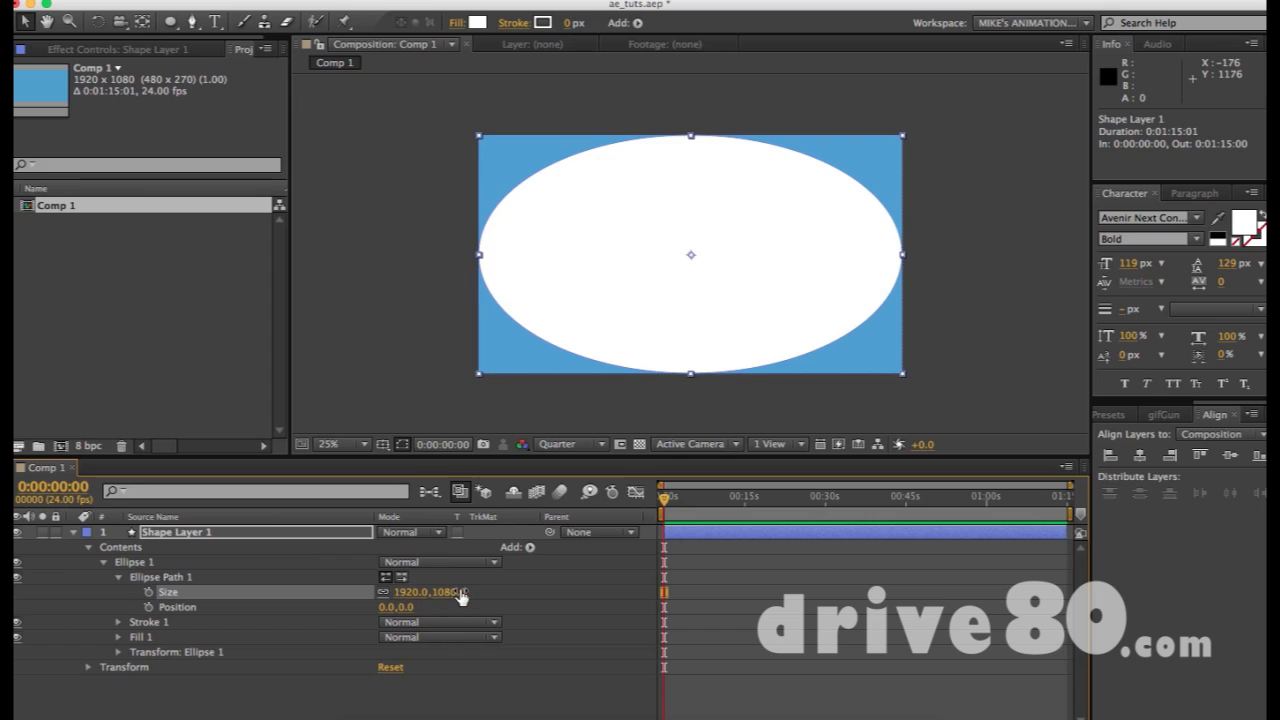
Set the ellipse Size to 500,500, turning it into a circle
{"action": "left_click", "coordinate": [385, 593]}
{"action": "left_click", "coordinate": [408, 594]}
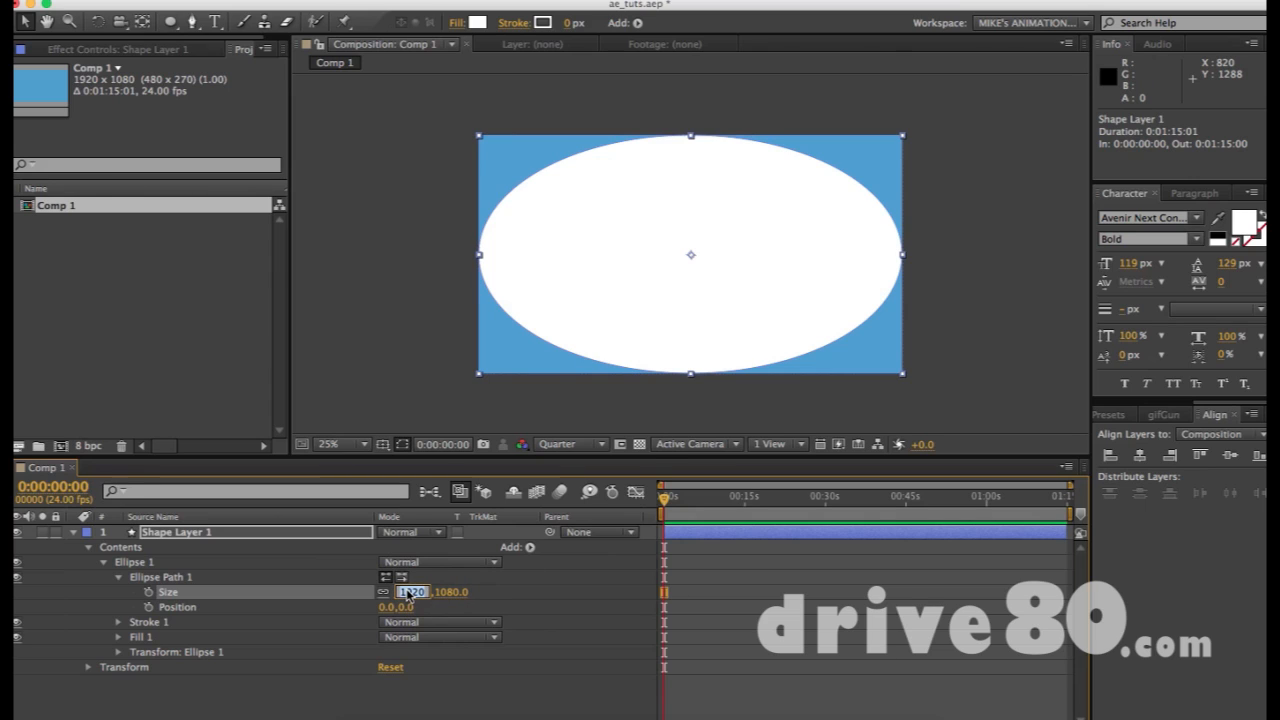
{"action": "key", "text": "Return"}
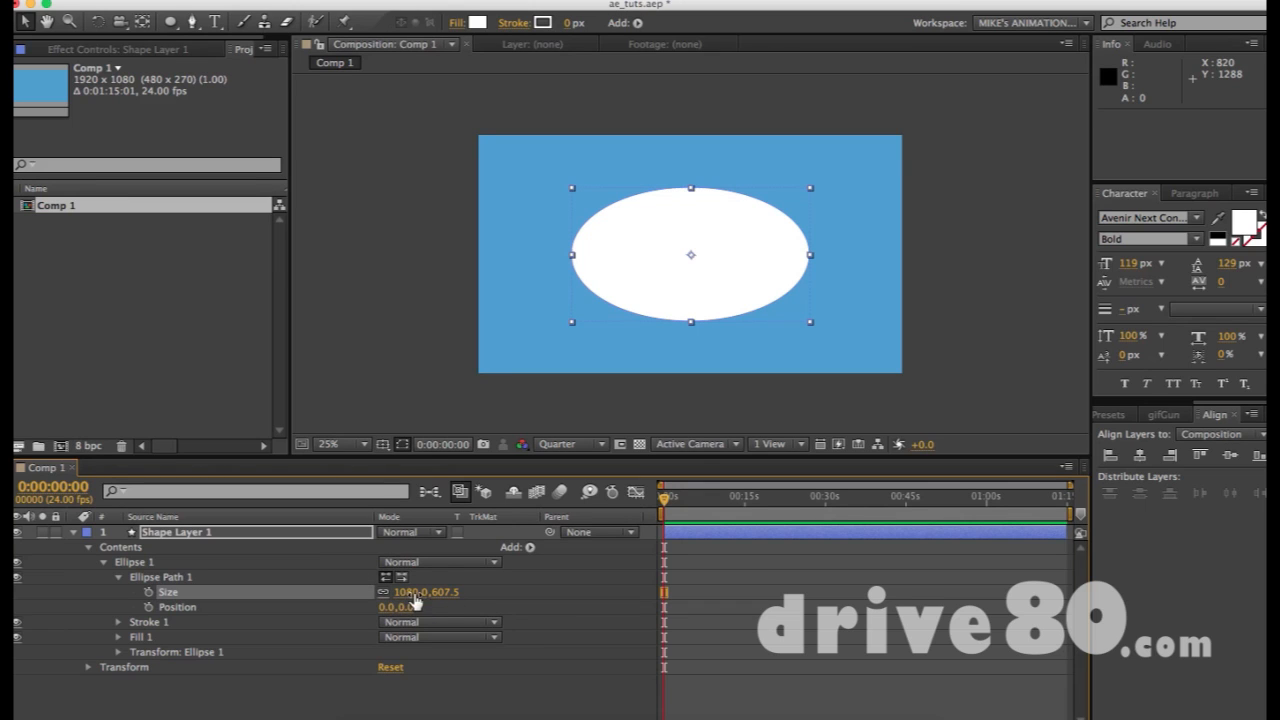
{"action": "left_click_drag", "start_coordinate": [405, 598], "coordinate": [170, 596]}
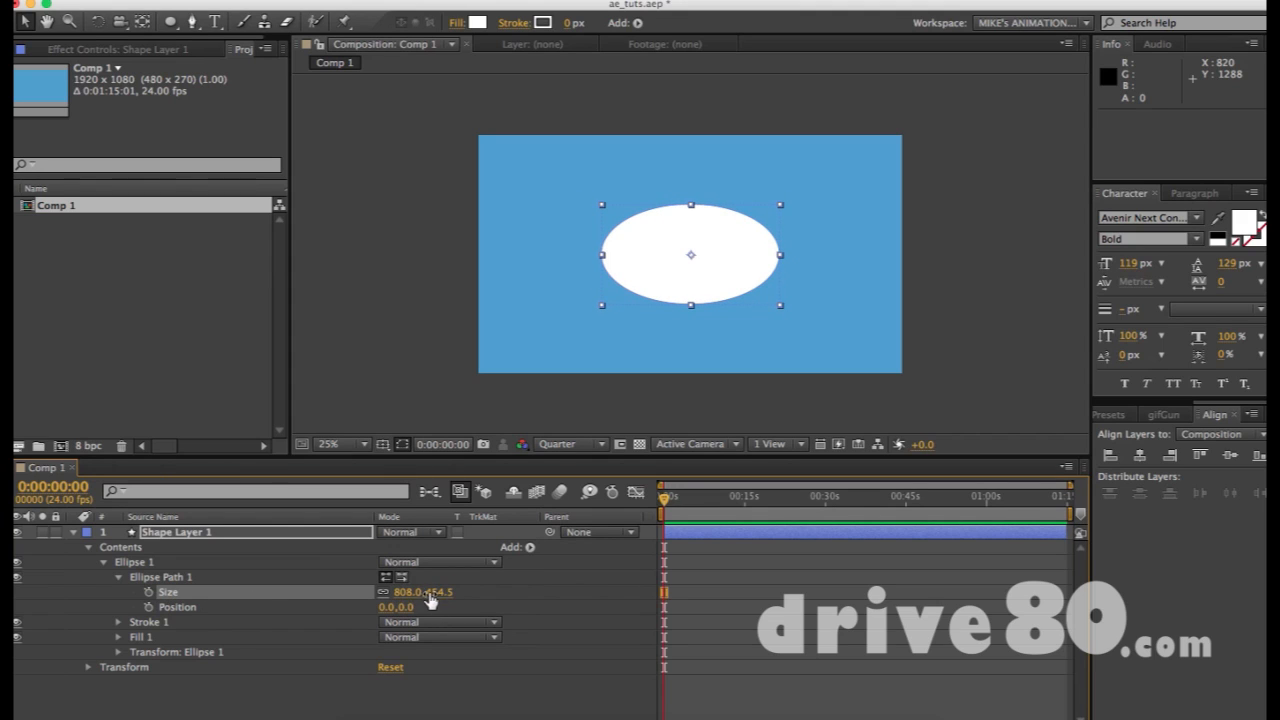
{"action": "mouse_move", "coordinate": [431, 598]}
{"action": "left_mouse_down"}
{"action": "mouse_move", "coordinate": [476, 592]}
{"action": "mouse_move", "coordinate": [402, 593]}
{"action": "mouse_move", "coordinate": [452, 594]}
{"action": "mouse_move", "coordinate": [427, 592]}
{"action": "left_mouse_up"}
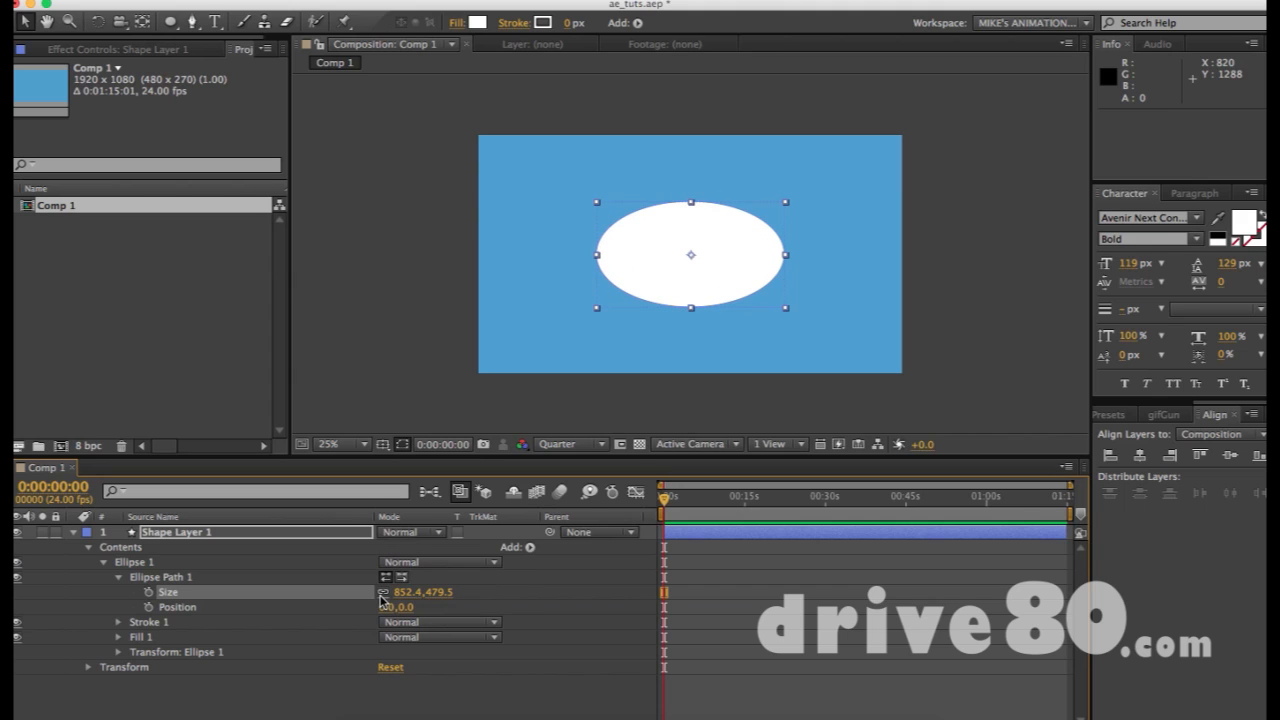
{"action": "left_click", "coordinate": [406, 592]}
{"action": "type", "text": "500"}
{"action": "key", "text": "Tab"}
{"action": "type", "text": "500"}
{"action": "key", "text": "Return"}
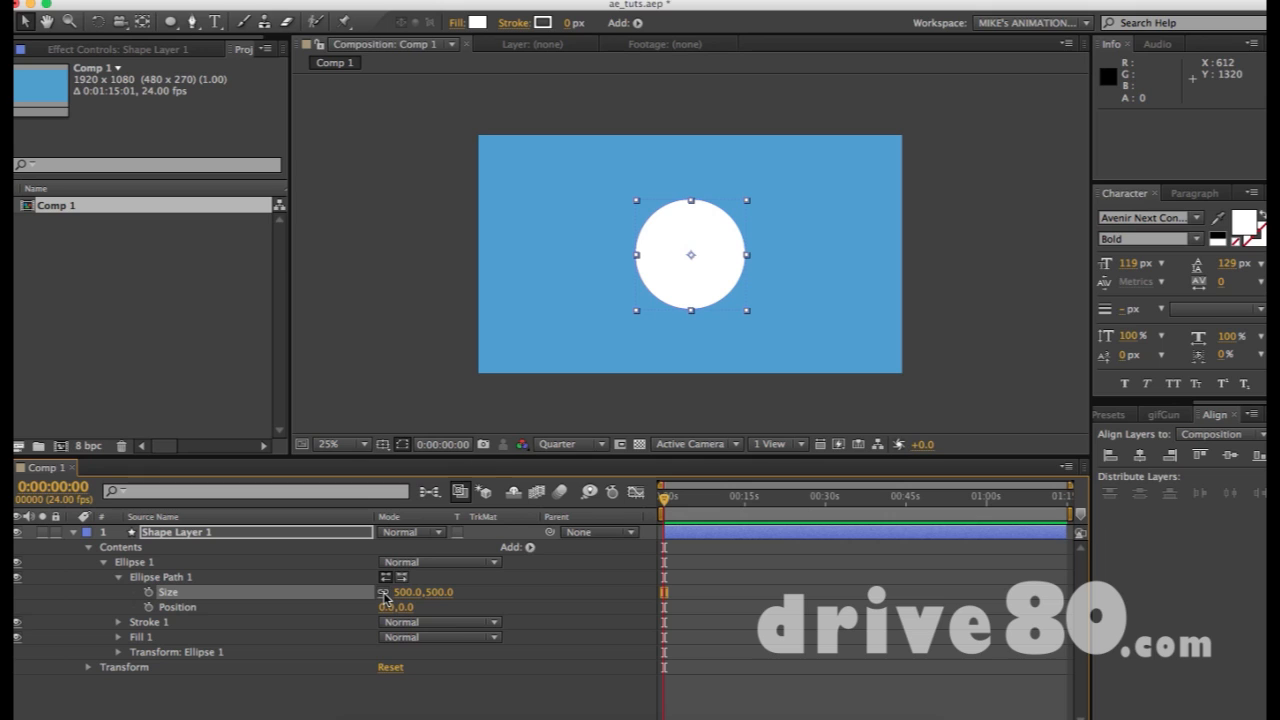
Move the circle about 100 px left and set a first Size keyframe at 0s
{"action": "left_click", "coordinate": [733, 399]}
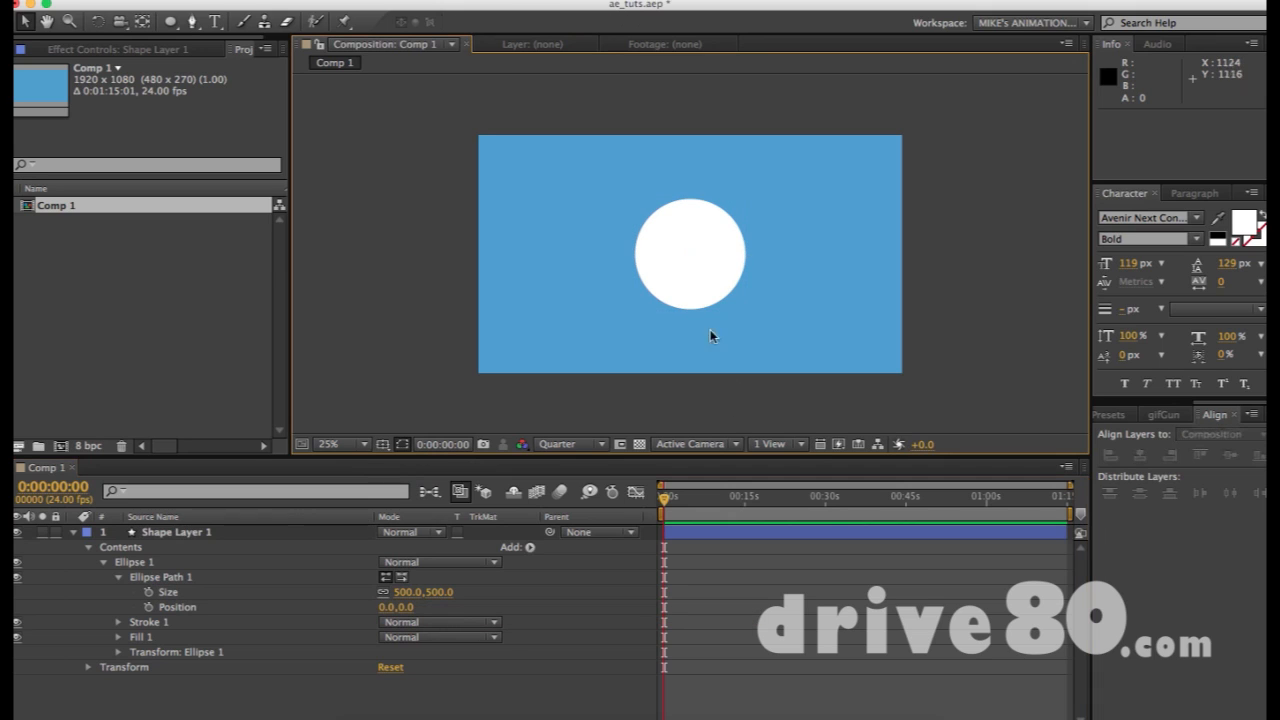
{"action": "left_click", "coordinate": [703, 278]}
{"action": "left_click_drag", "start_coordinate": [703, 283], "coordinate": [603, 283]}
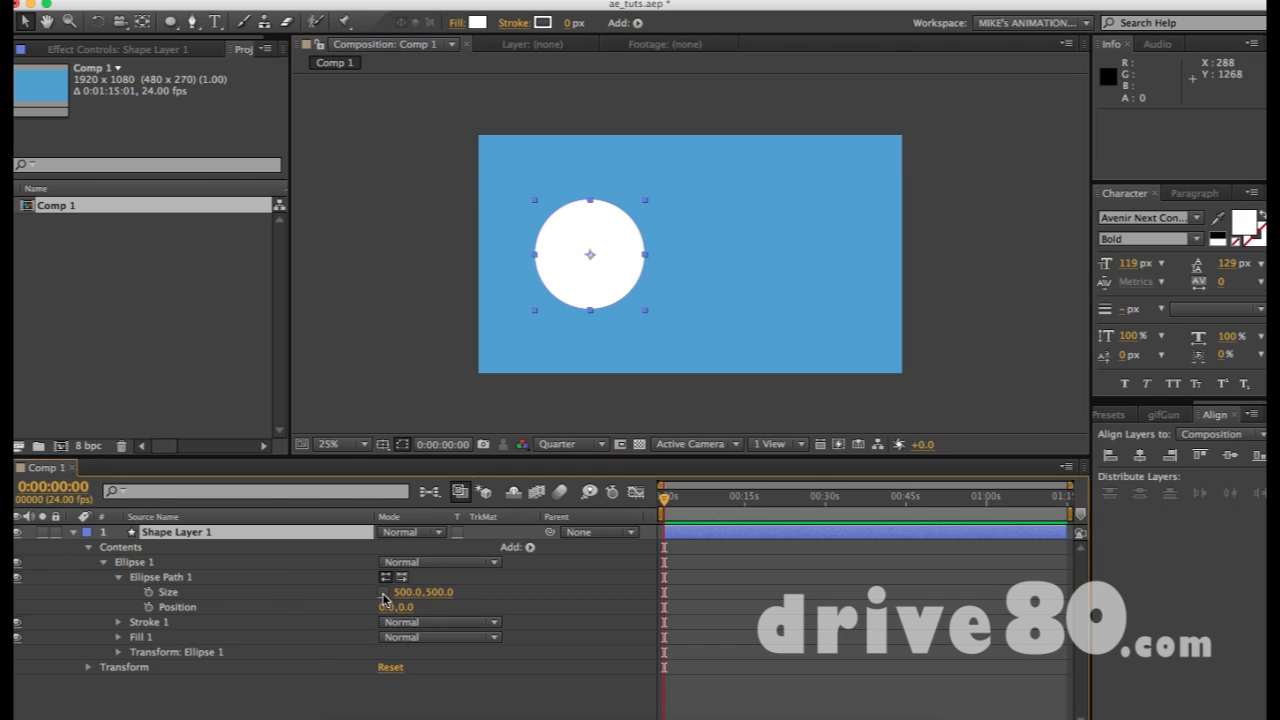
{"action": "left_click", "coordinate": [150, 593]}
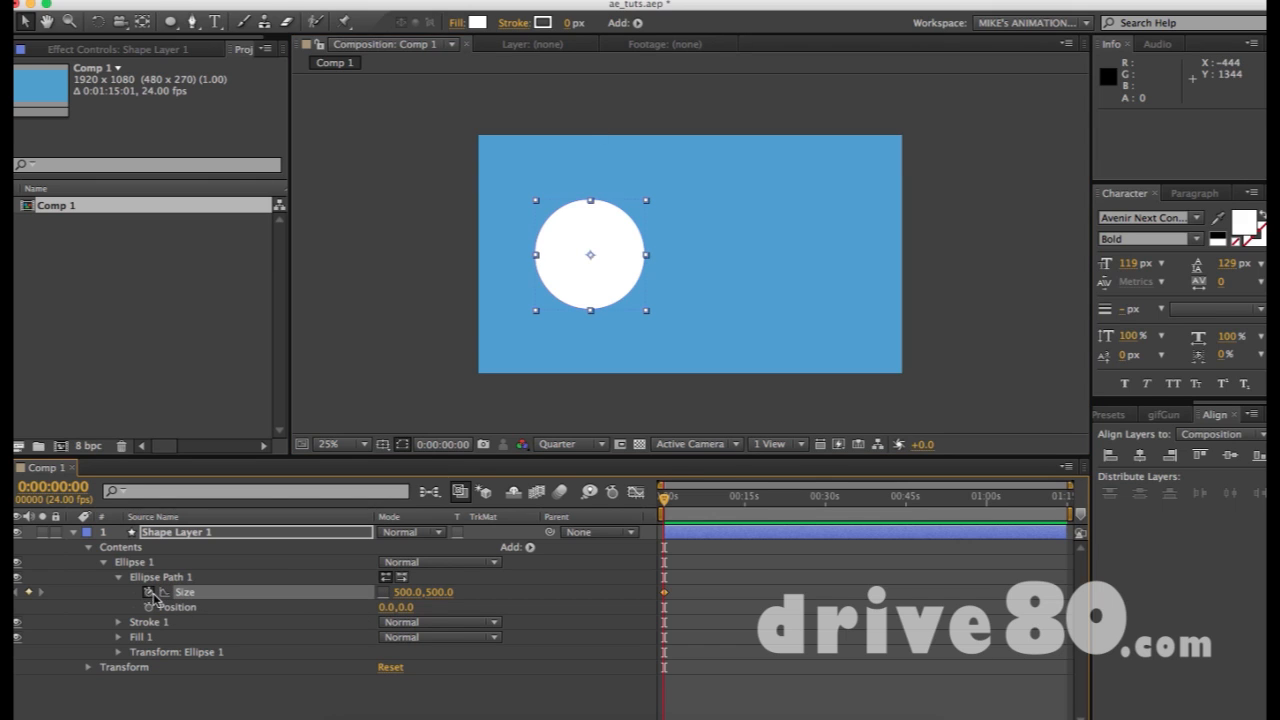
Keyframe Size height to 387, then 194, and width to 723 at 0:00:01:02
{"action": "key", "text": "="}
{"action": "key", "text": "="}
{"action": "left_click_drag", "start_coordinate": [667, 502], "coordinate": [779, 507]}
{"action": "key", "text": "="}
{"action": "key", "text": "="}
{"action": "key", "text": "="}
{"action": "scroll", "coordinate": [670, 508], "scroll_direction": "left", "scroll_amount": 3}
{"action": "left_click", "coordinate": [438, 592]}
{"action": "type", "text": "387"}
{"action": "key", "text": "Return"}
{"action": "left_click_drag", "start_coordinate": [329, 606], "coordinate": [185, 611]}
{"action": "left_click_drag", "start_coordinate": [784, 503], "coordinate": [855, 503]}
{"action": "left_click_drag", "start_coordinate": [403, 600], "coordinate": [812, 538]}
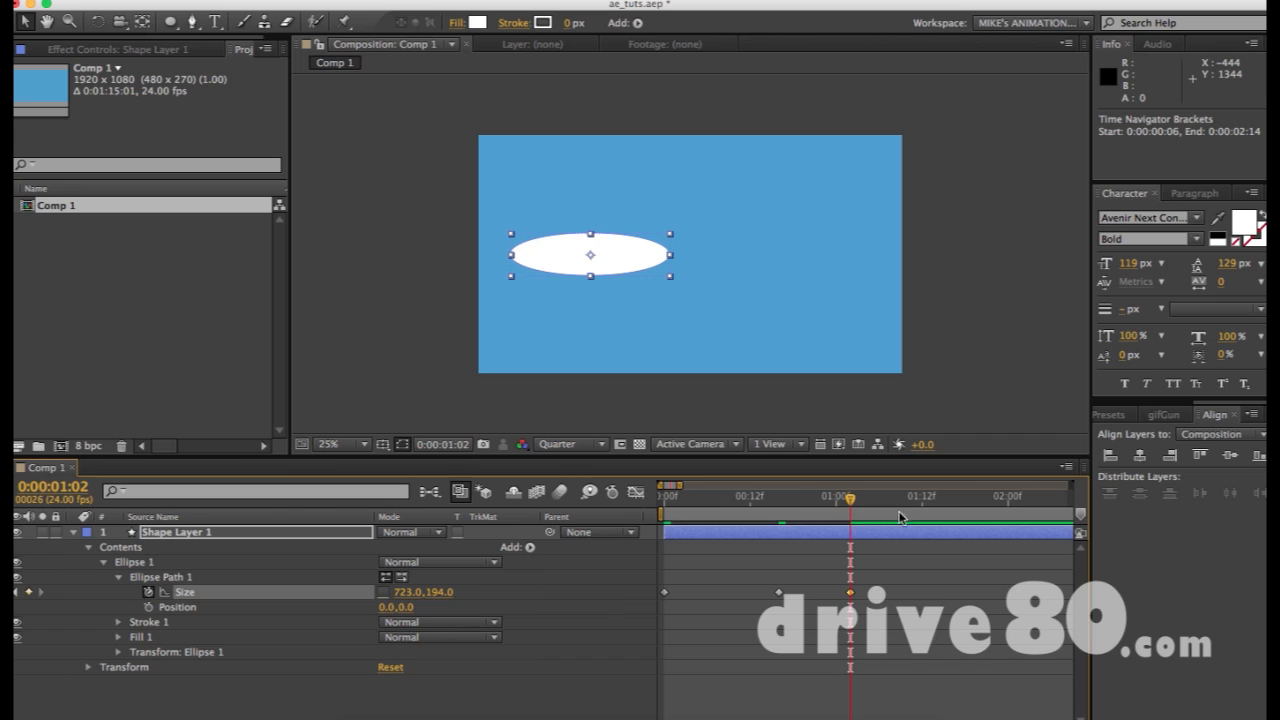
End the work area at 0:00:01:02, RAM-preview the squash, and select all three Size keyframes
{"action": "key", "text": "n"}
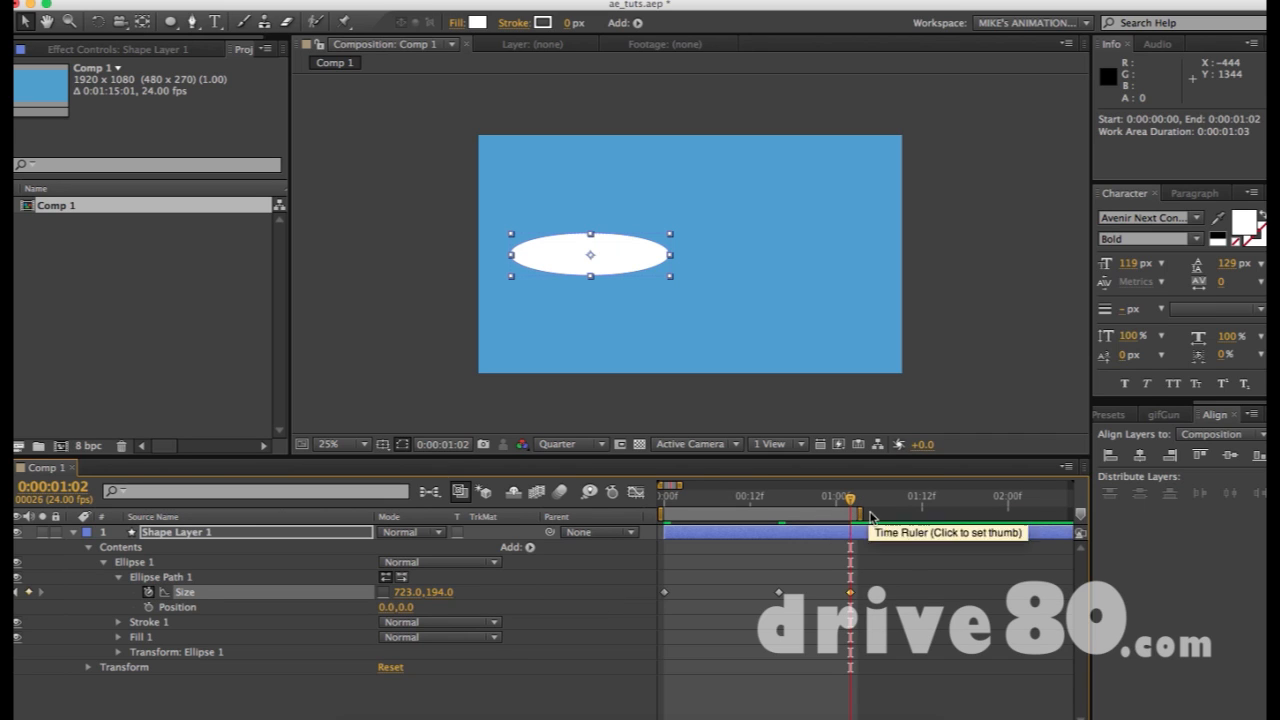
{"action": "key", "text": "KP_0"}
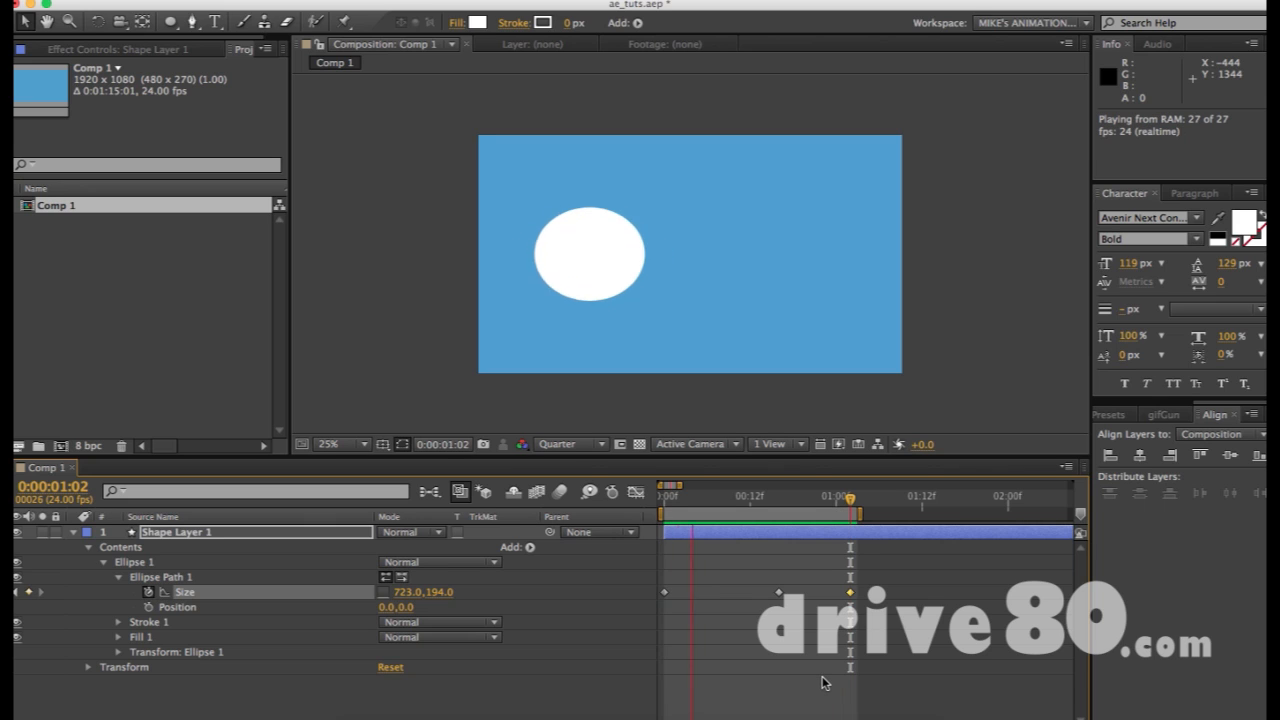
{"action": "key", "text": "space"}
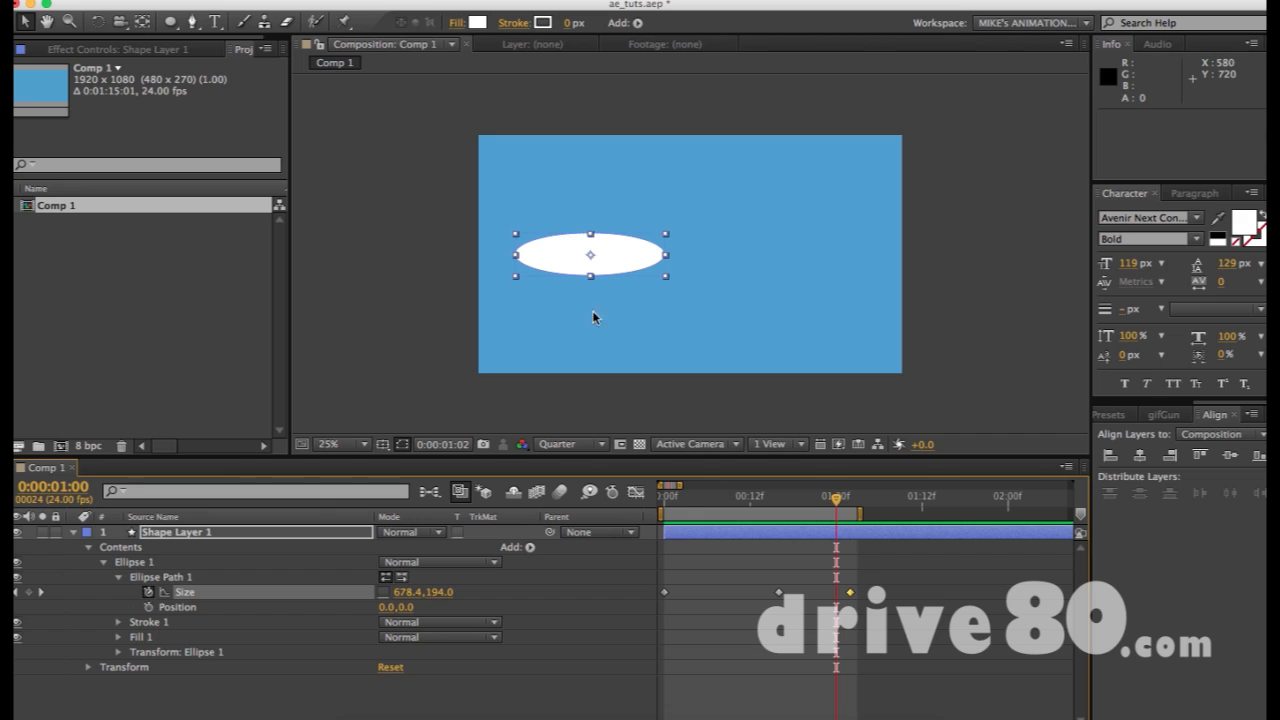
{"action": "left_click", "coordinate": [853, 502]}
{"action": "key", "text": "minus"}
{"action": "key", "text": "minus"}
{"action": "key", "text": "minus"}
{"action": "key", "text": "minus"}
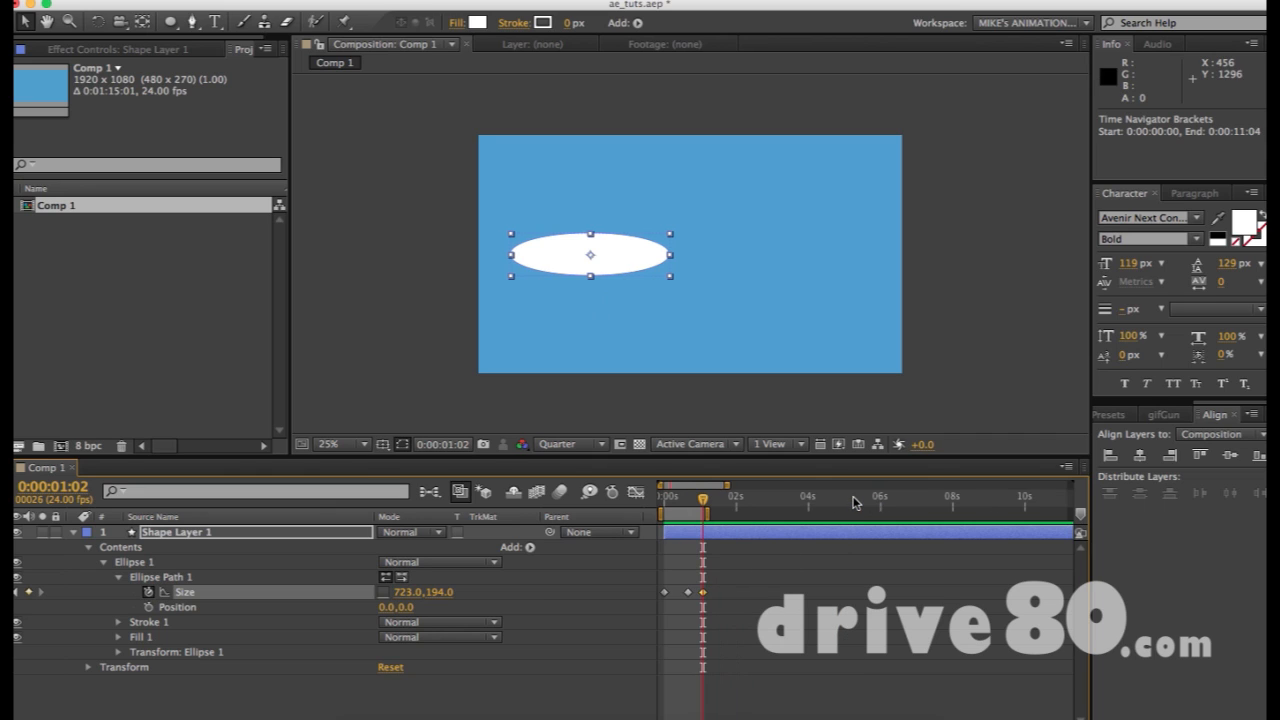
{"action": "key", "text": "equal"}
{"action": "key", "text": "equal"}
{"action": "key", "text": "equal"}
{"action": "left_click_drag", "start_coordinate": [866, 580], "coordinate": [600, 627]}
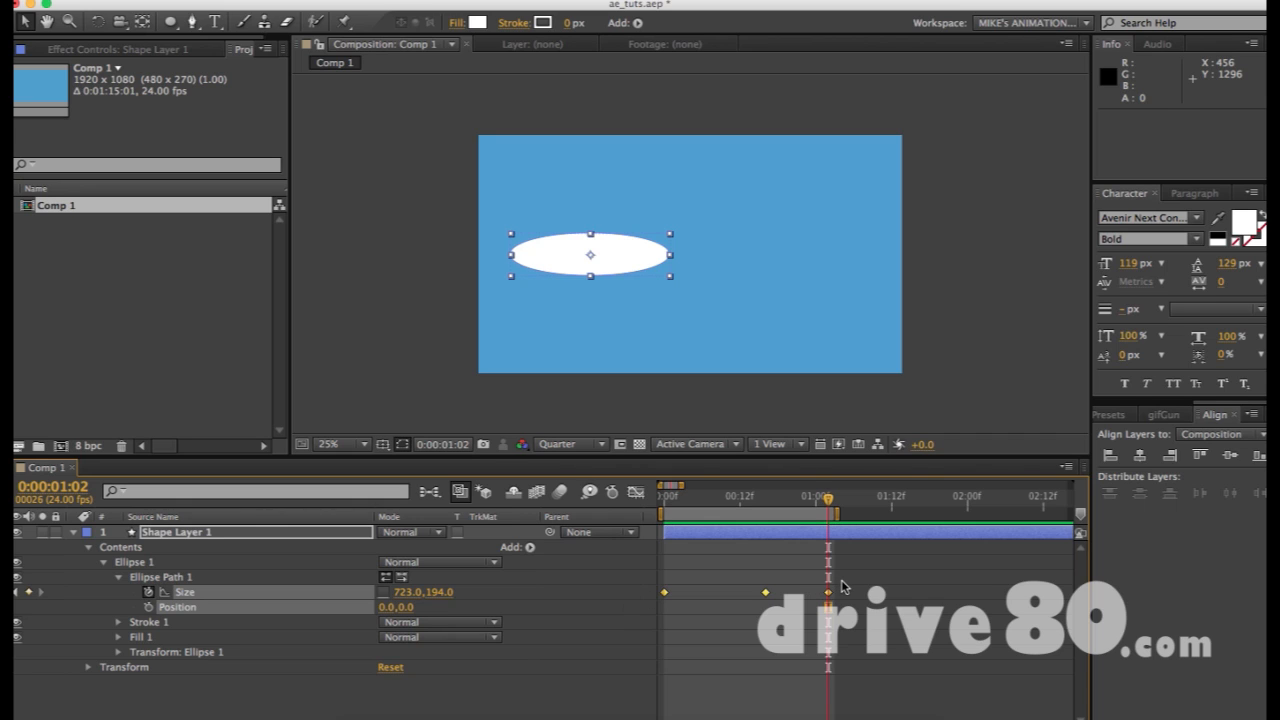
{"action": "left_click", "coordinate": [480, 297]}
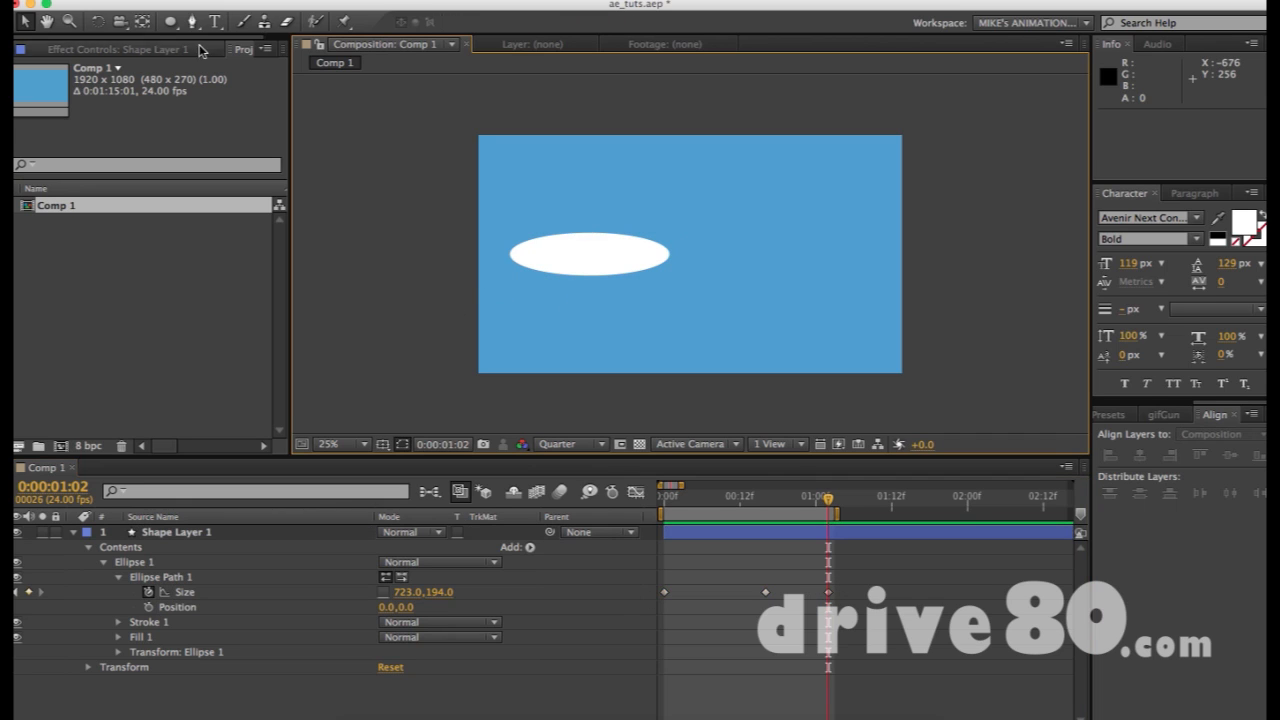
Create a text layer above the ellipse containing the e-mail address
{"action": "left_click_drag", "start_coordinate": [175, 30], "coordinate": [215, 20]}
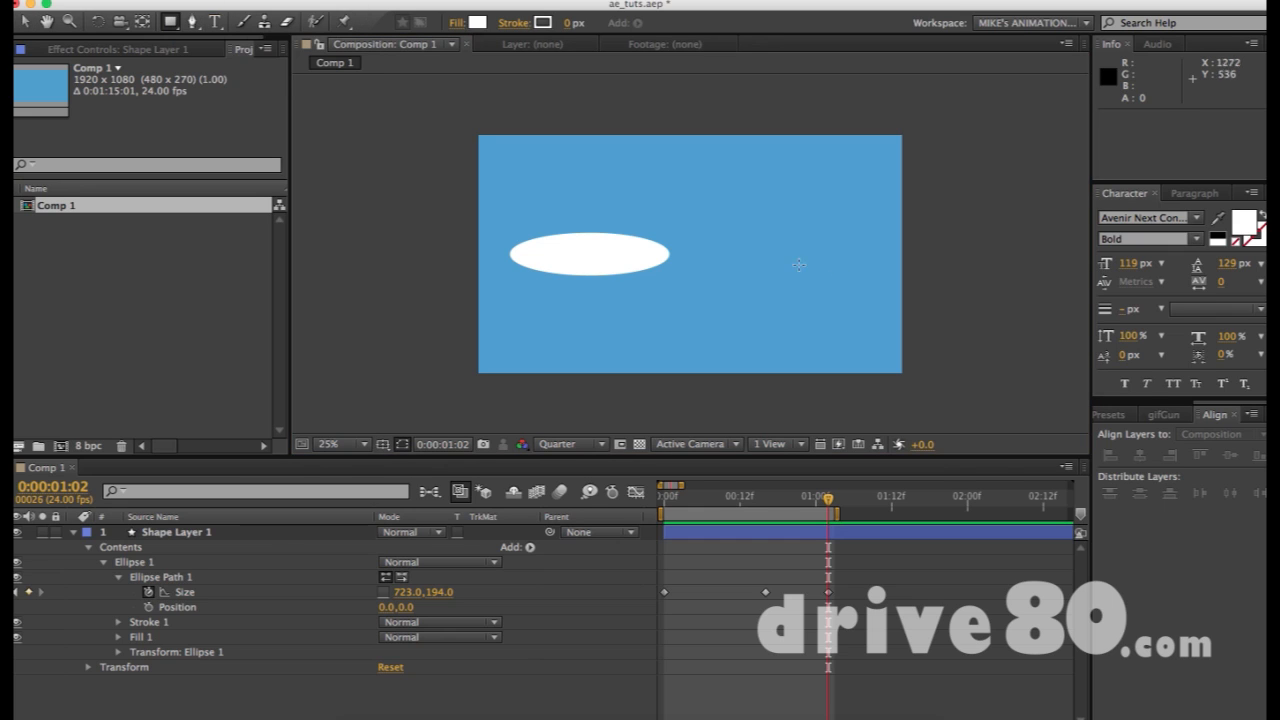
{"action": "key", "text": "super+t"}
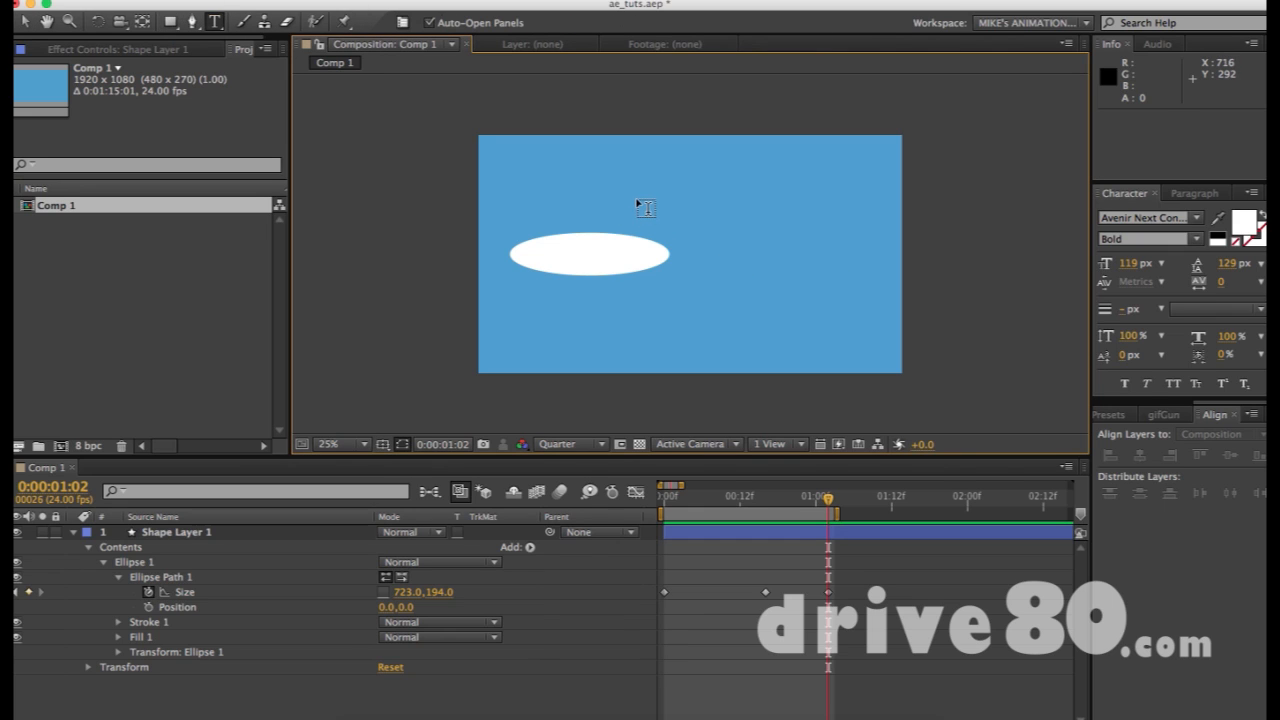
{"action": "left_click", "coordinate": [636, 196]}
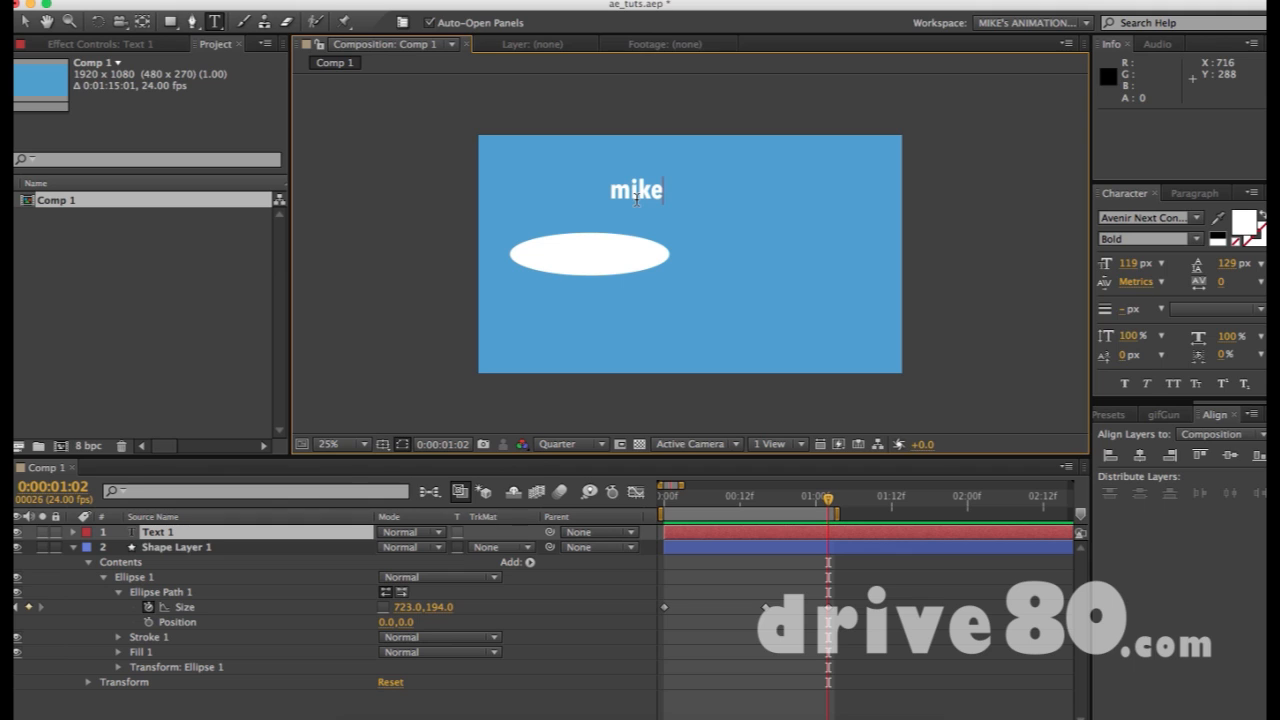
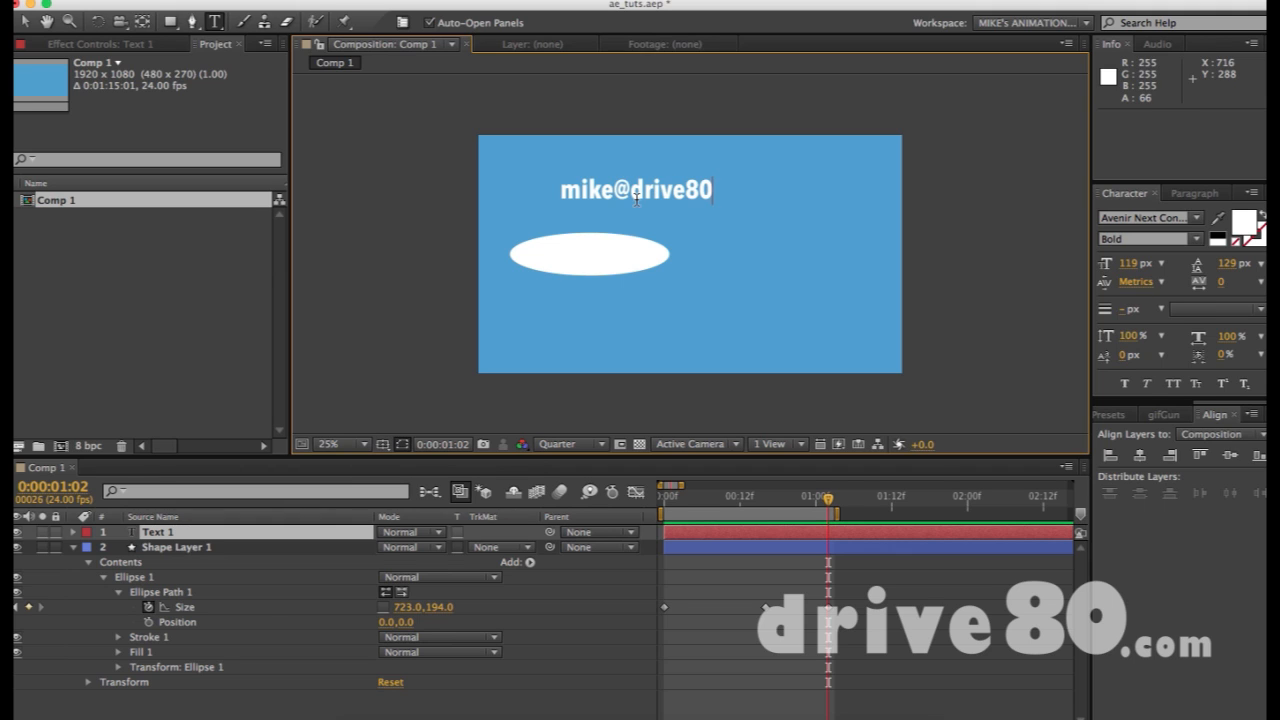
{"action": "key", "text": "KP_Enter"}
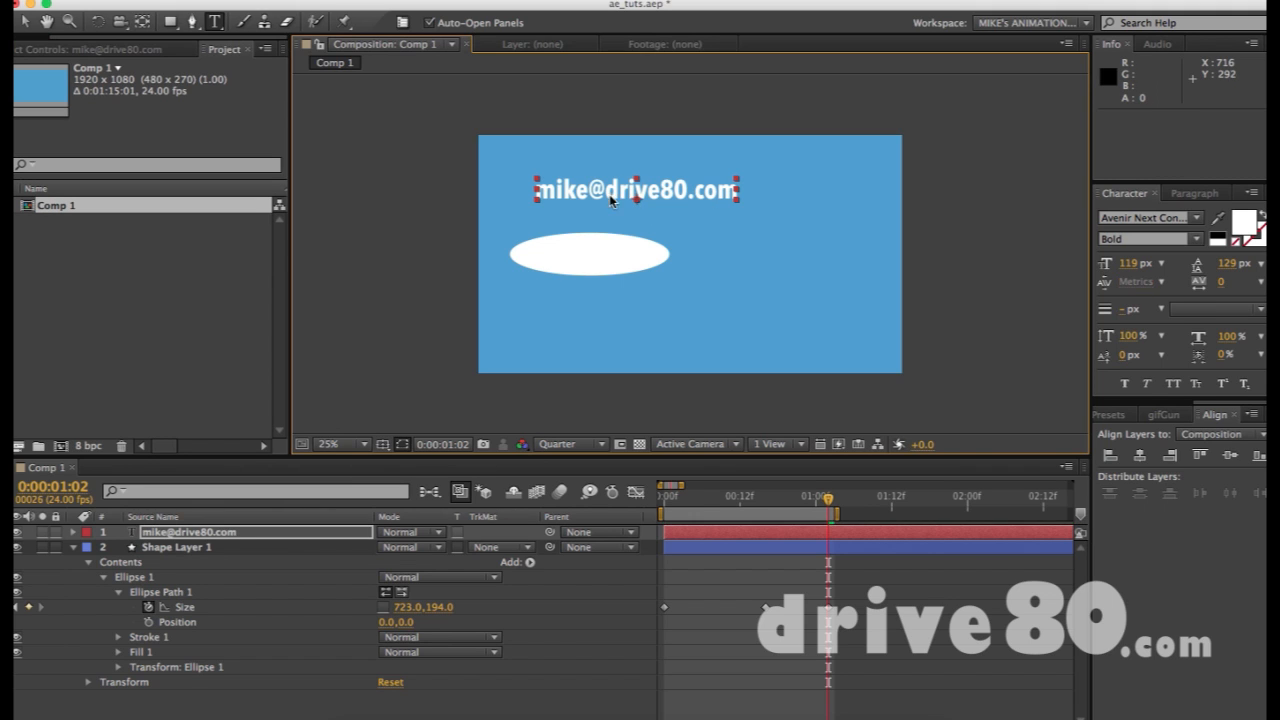
Move the e-mail text slightly right and down
{"action": "left_click", "coordinate": [30, 18]}
{"action": "left_click", "coordinate": [687, 152]}
{"action": "left_click_drag", "start_coordinate": [667, 195], "coordinate": [737, 208]}
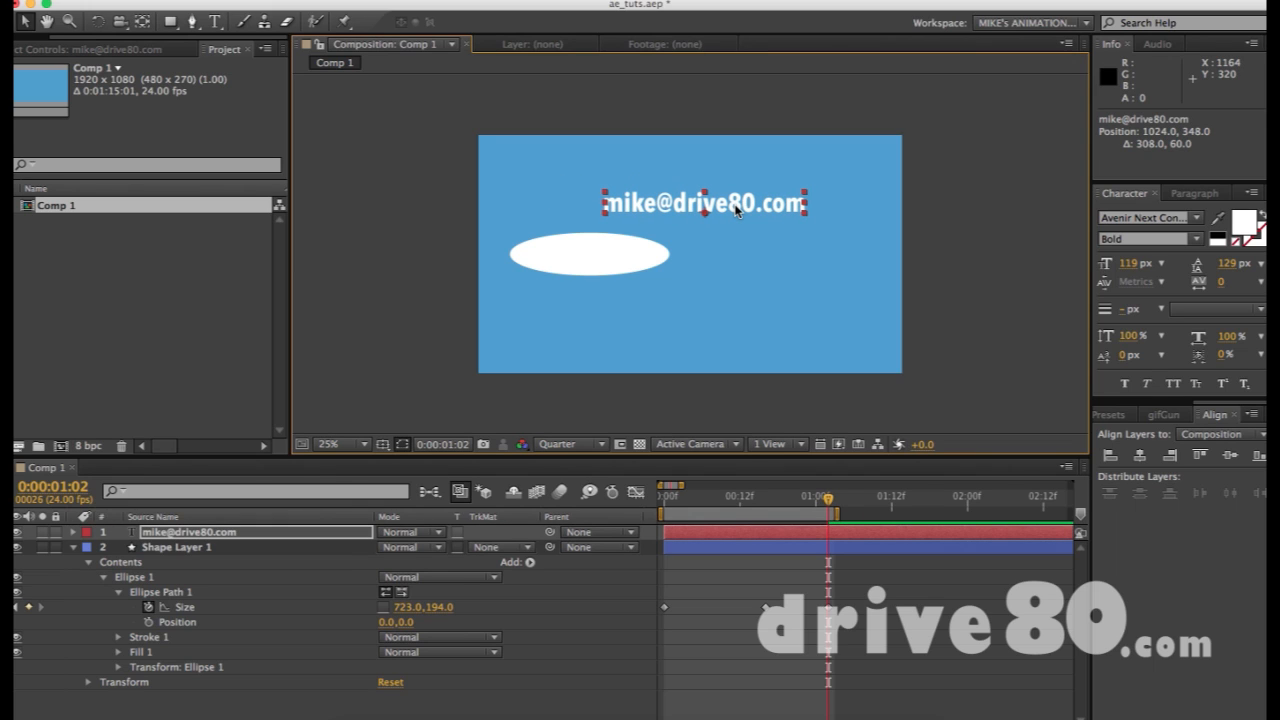
{"action": "left_click", "coordinate": [743, 263]}
Highlight the domain part of the e-mail text, then return to the Selection tool
{"action": "key", "text": "super+t"}
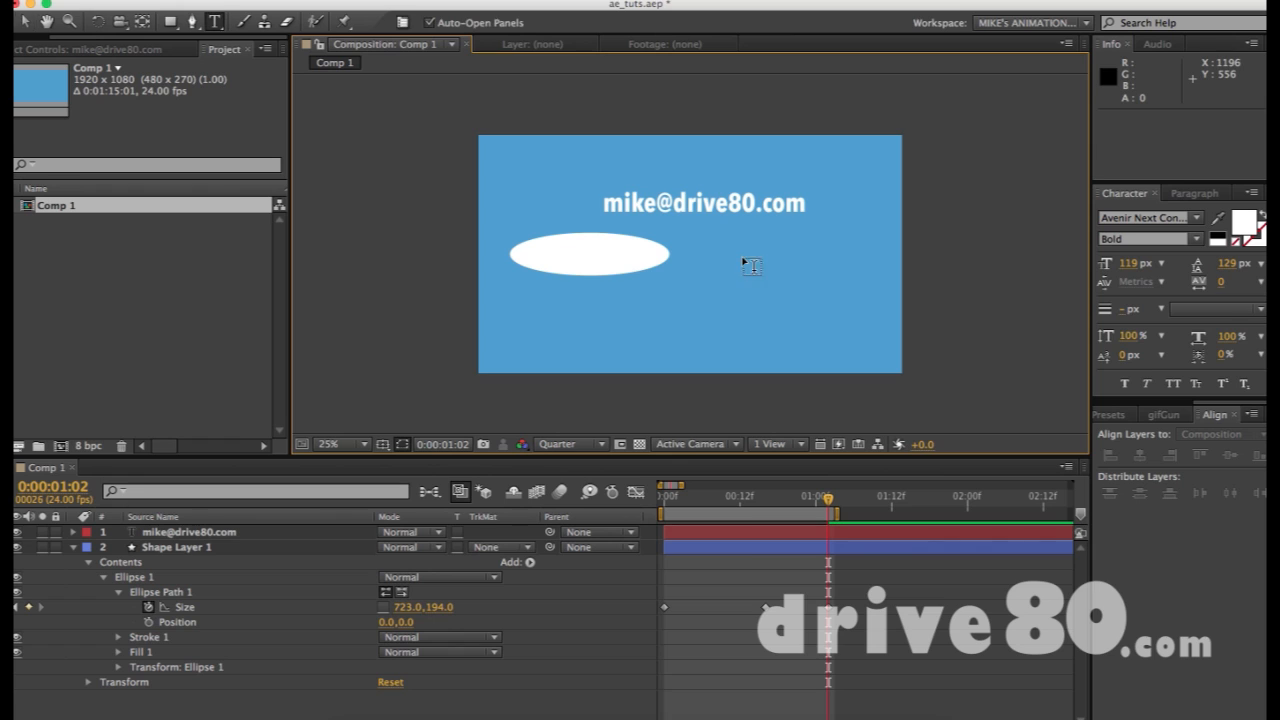
{"action": "left_click_drag", "start_coordinate": [674, 204], "coordinate": [866, 207]}
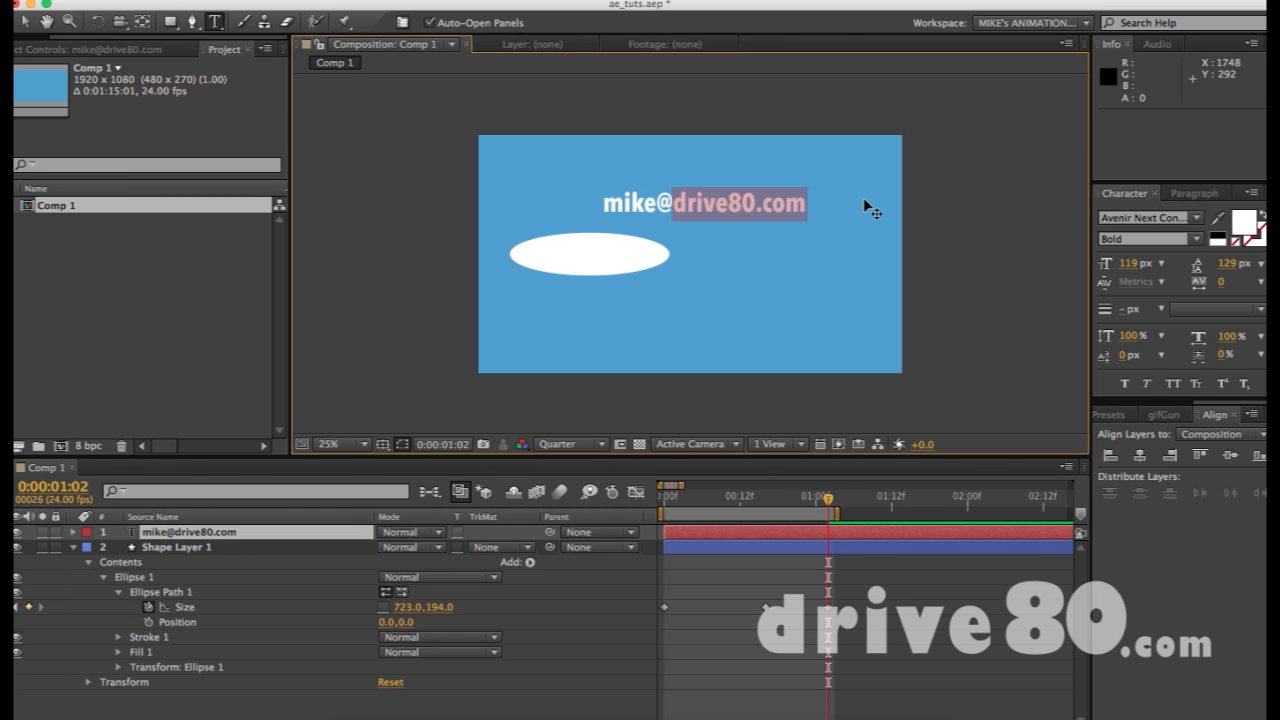
{"action": "left_click", "coordinate": [672, 203]}
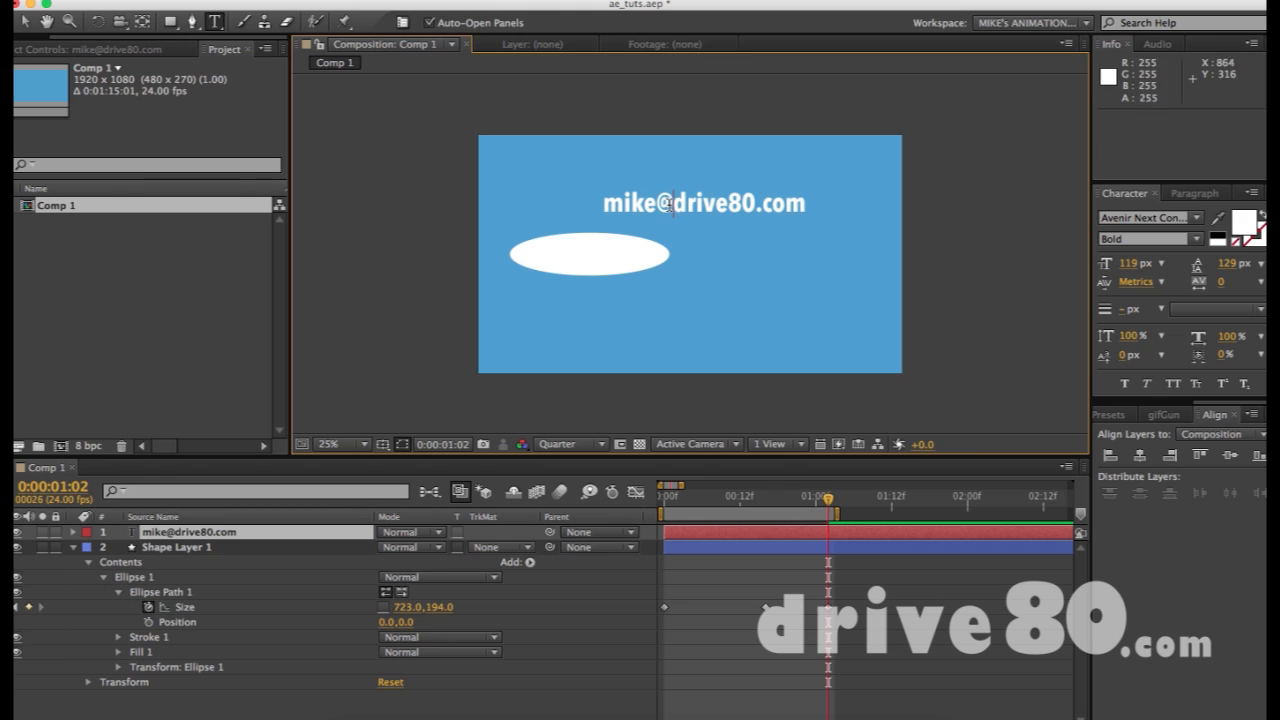
{"action": "left_click_drag", "start_coordinate": [672, 203], "coordinate": [871, 206]}
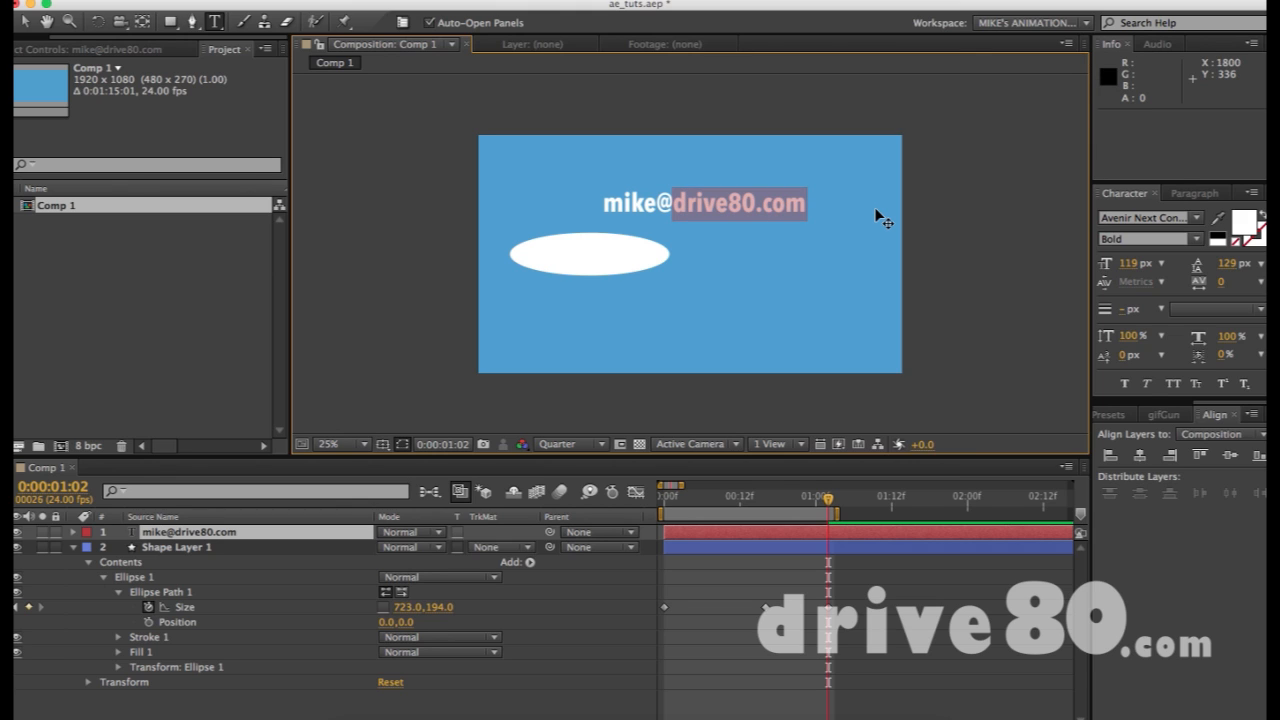
{"action": "left_click", "coordinate": [25, 22]}
{"action": "left_click", "coordinate": [970, 147]}
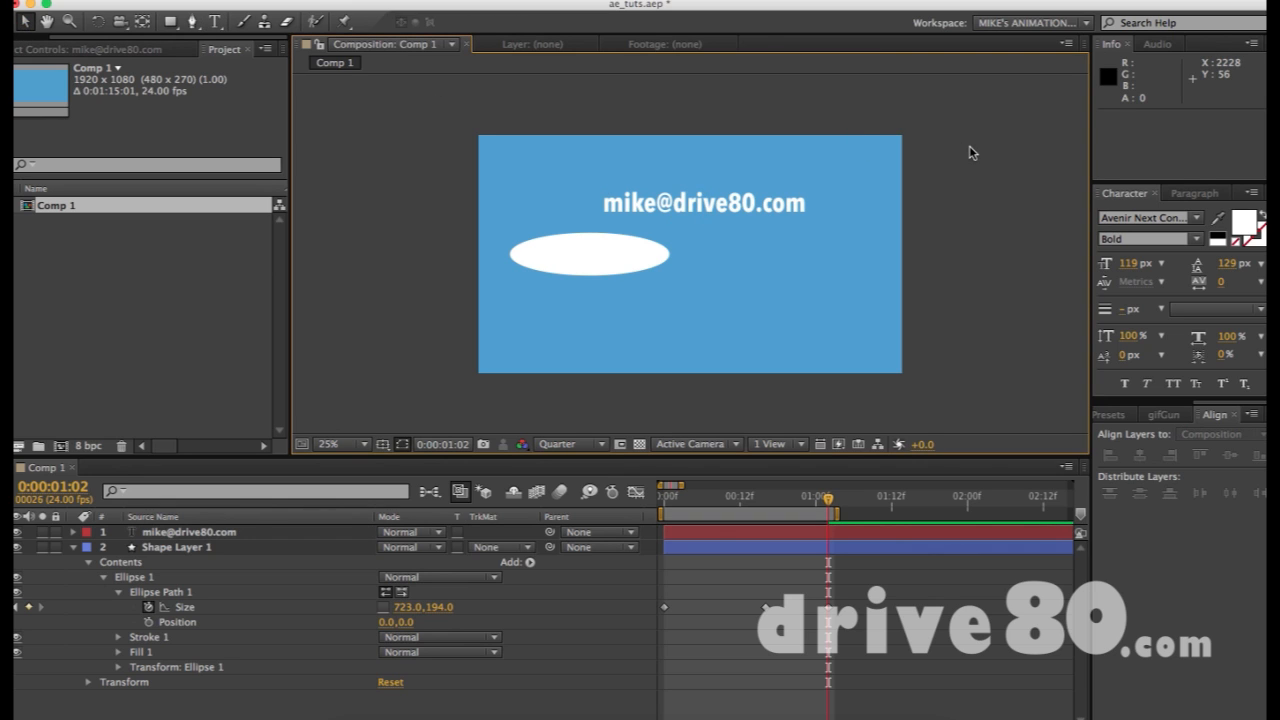
Drag the ellipse to the centre and nudge the e-mail text left and up above it
{"action": "left_click_drag", "start_coordinate": [645, 250], "coordinate": [587, 269]}
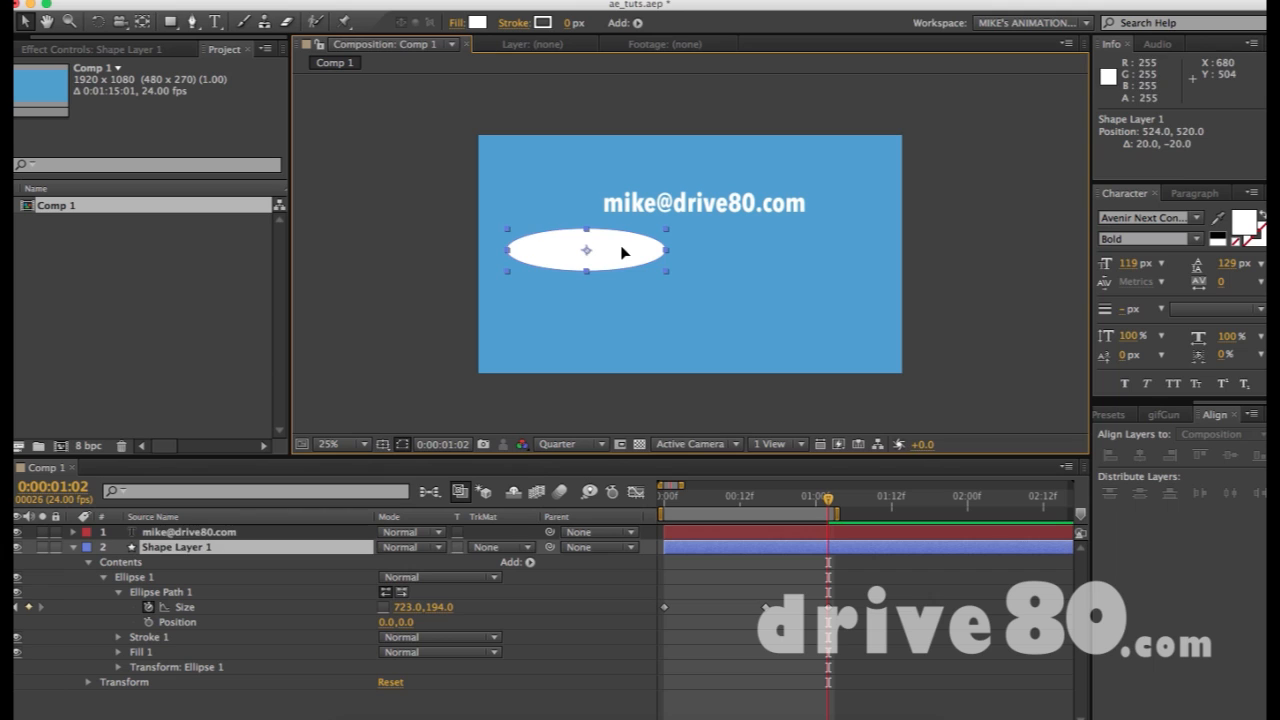
{"action": "left_click_drag", "start_coordinate": [757, 203], "coordinate": [740, 195]}
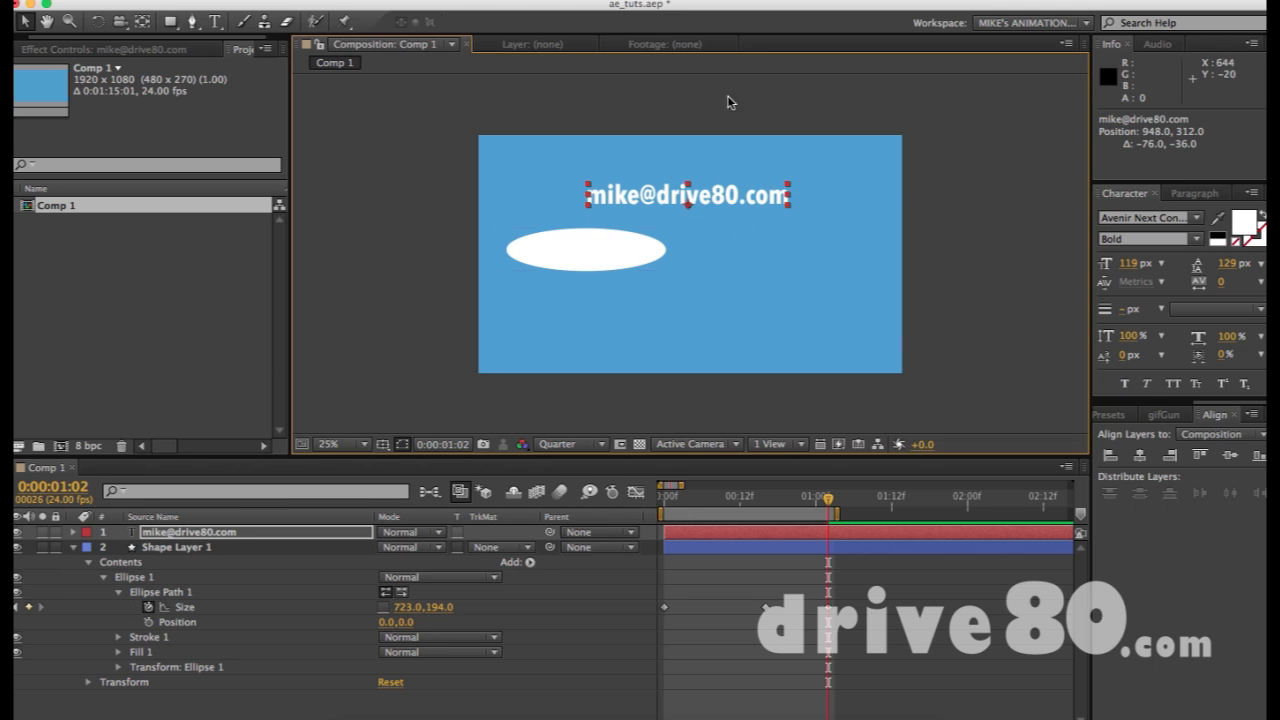
{"action": "left_click", "coordinate": [787, 273]}
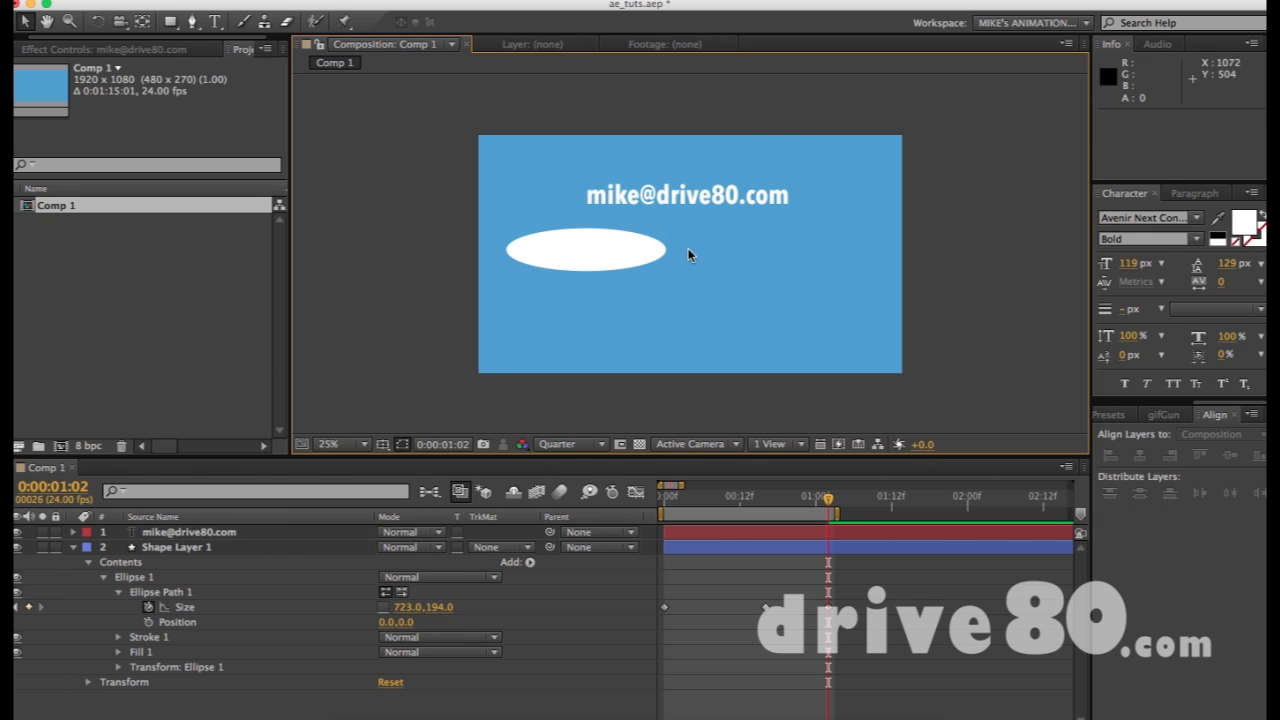
{"action": "left_click", "coordinate": [665, 198]}
{"action": "left_click_drag", "start_coordinate": [597, 264], "coordinate": [635, 297]}
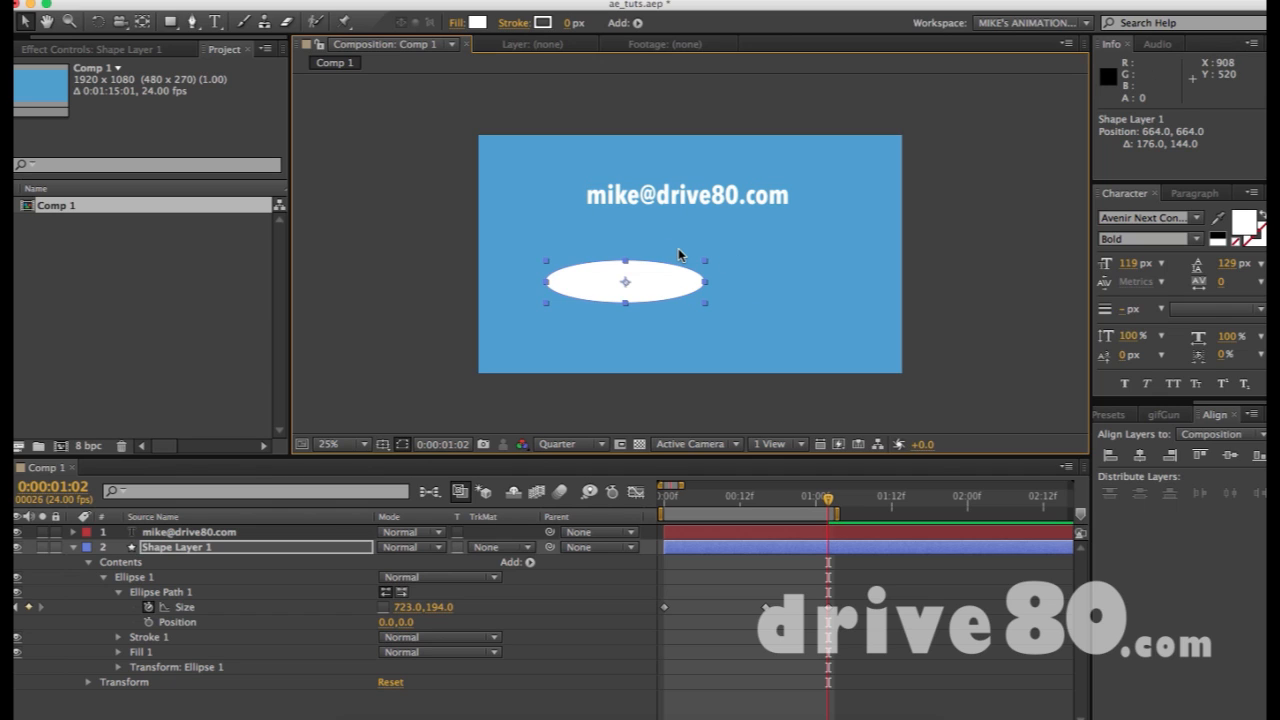
Zoom the timeline out to about 4 seconds and select both layers to check alignment
{"action": "key", "text": "minus"}
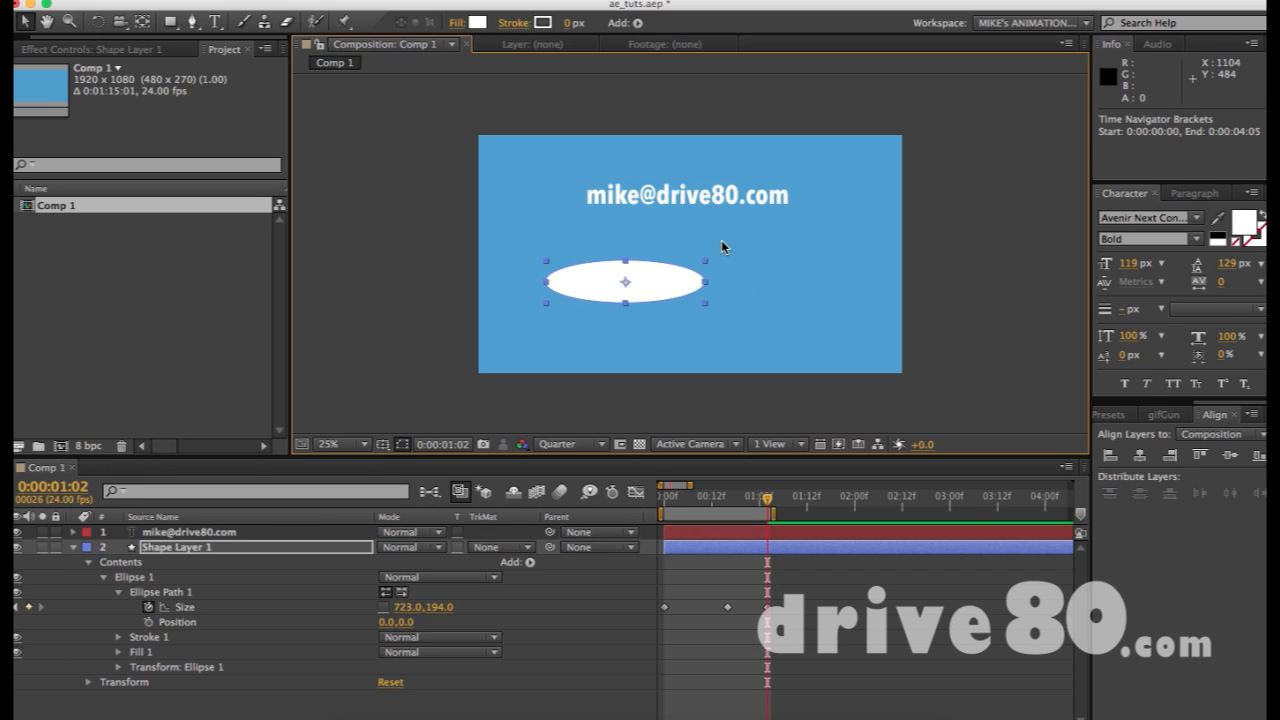
{"action": "left_click", "coordinate": [837, 236]}
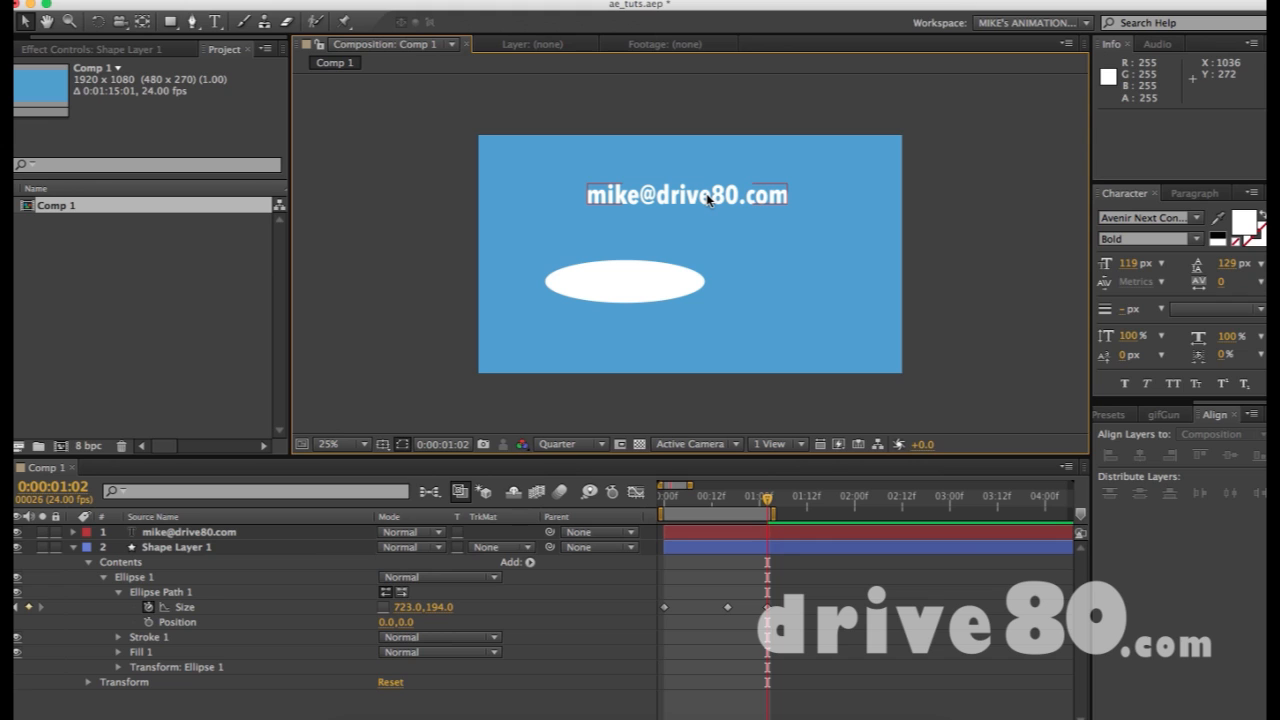
{"action": "left_click_drag", "start_coordinate": [521, 166], "coordinate": [800, 416]}
{"action": "left_click", "coordinate": [787, 278]}
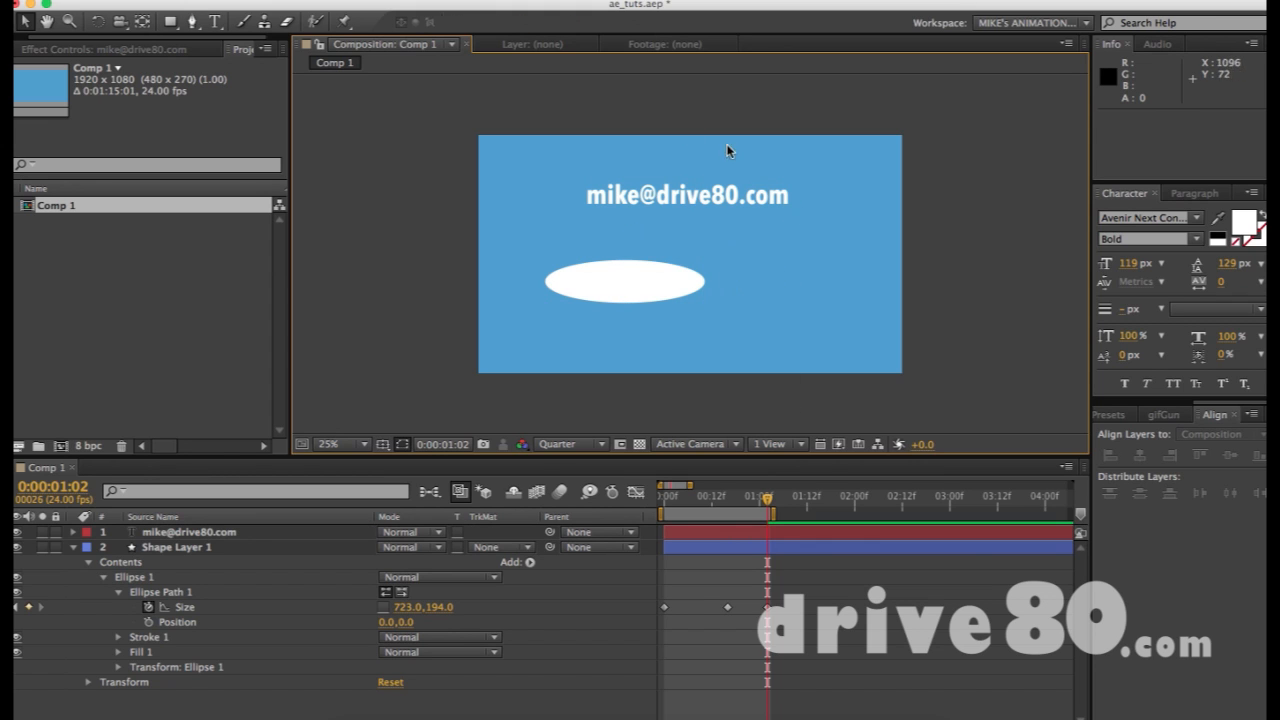